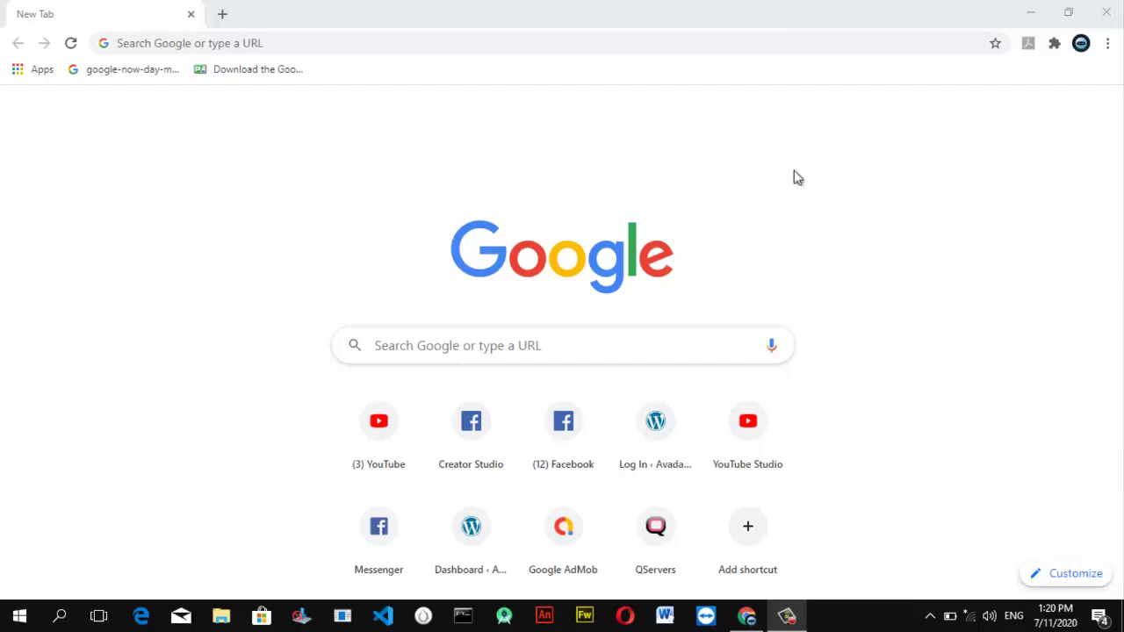
# - Go to facebook.com/creatorstudio in the browser
pyautogui.click(399, 44)
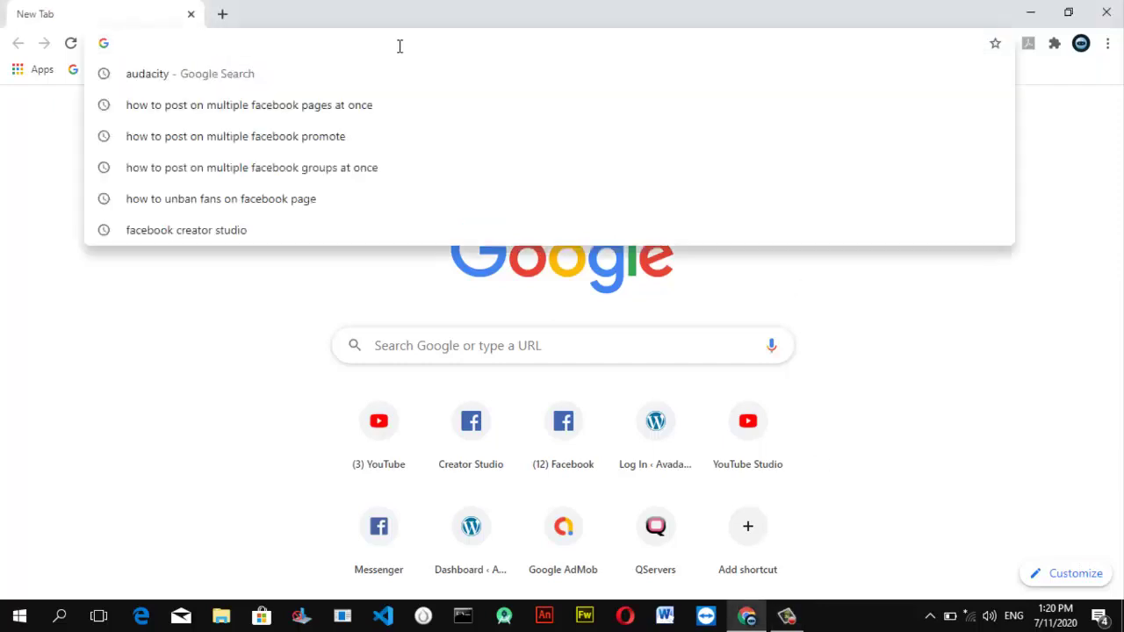
pyautogui.write('facebook.com')
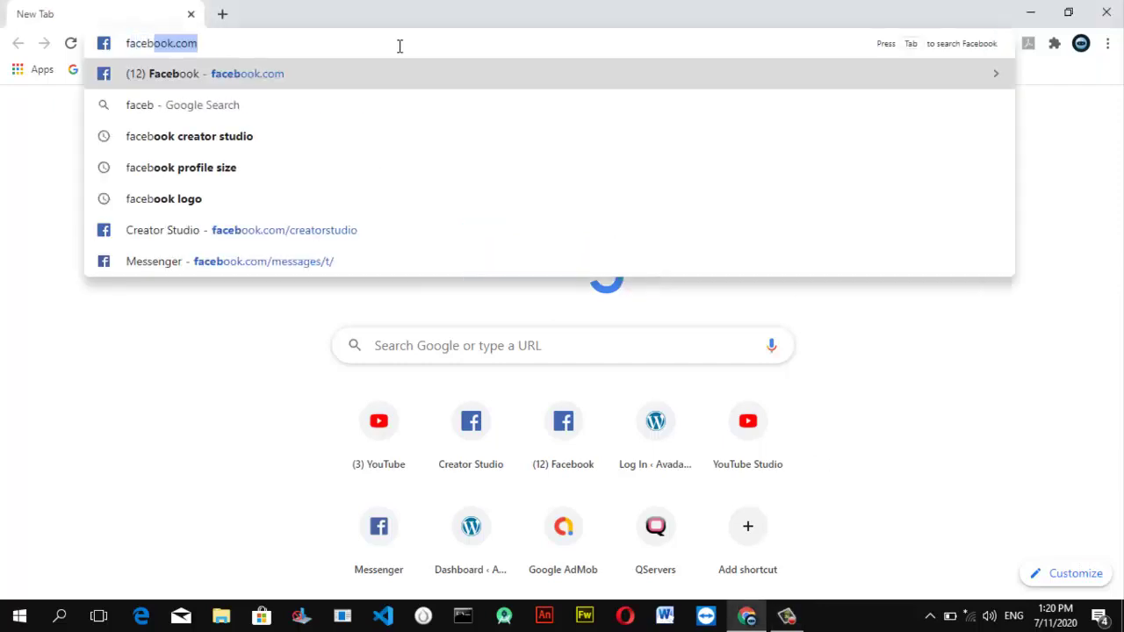
pyautogui.press('Right')
pyautogui.write('/cre')
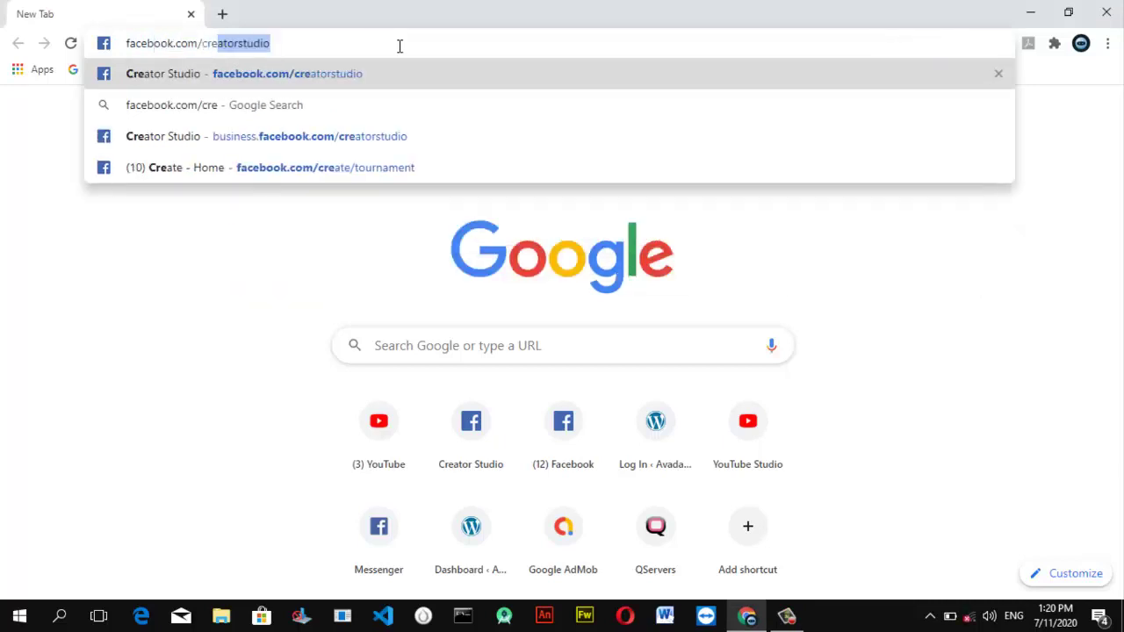
pyautogui.press('Right')
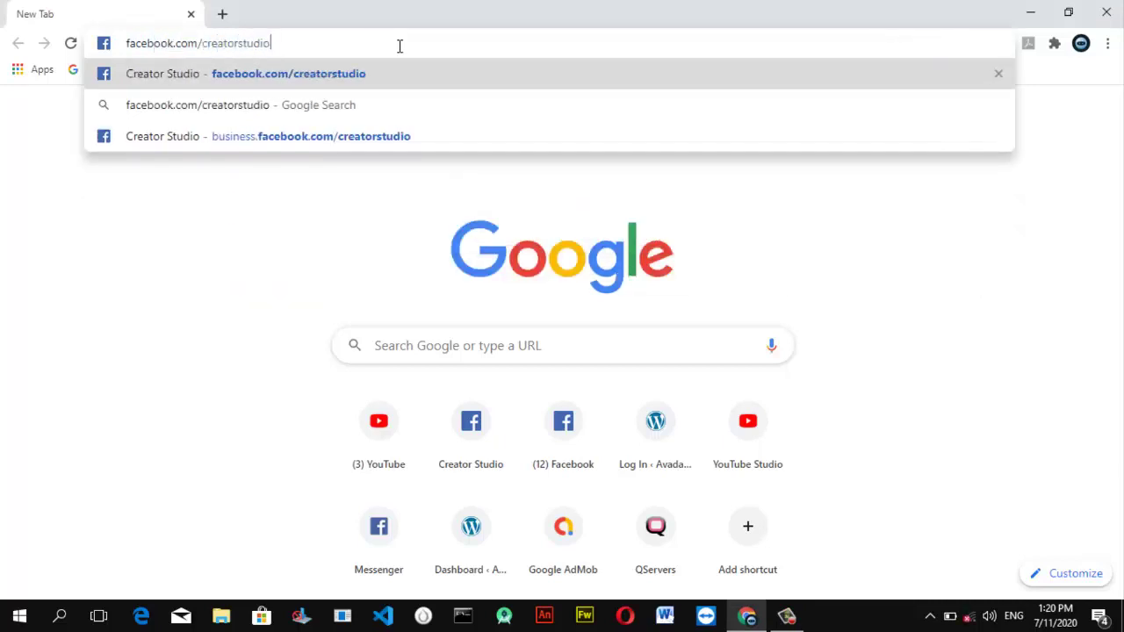
pyautogui.press('Return')
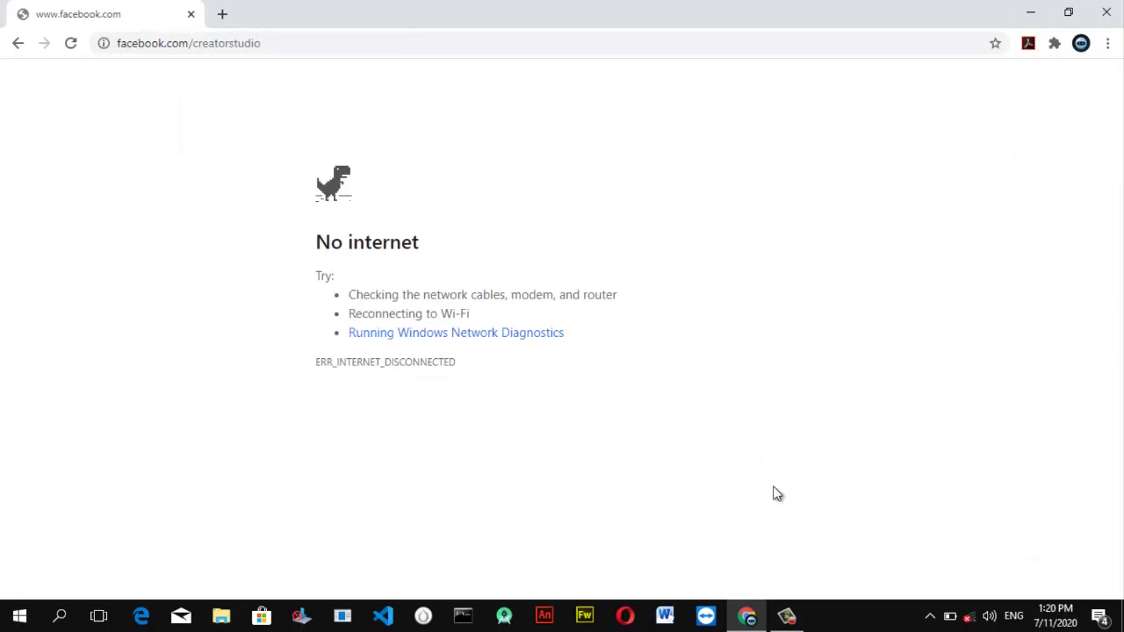
# - Connect to the MikroTik-6035CE Wi-Fi network and load facebook.com/creatorstudio again
pyautogui.click(970, 620)
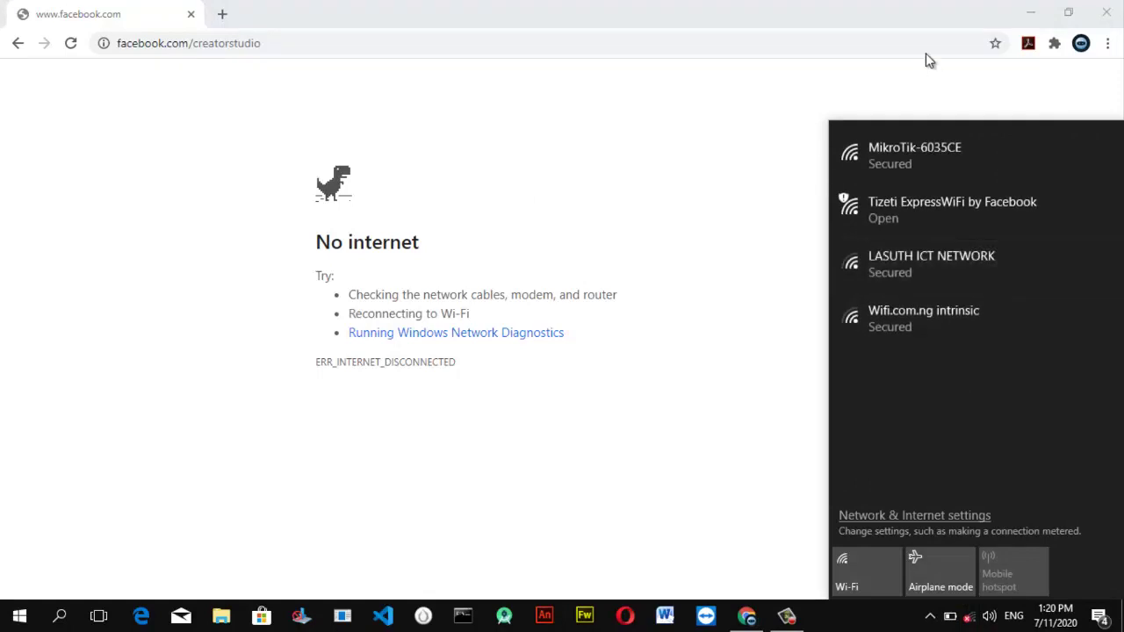
pyautogui.click(893, 152)
pyautogui.click(1062, 232)
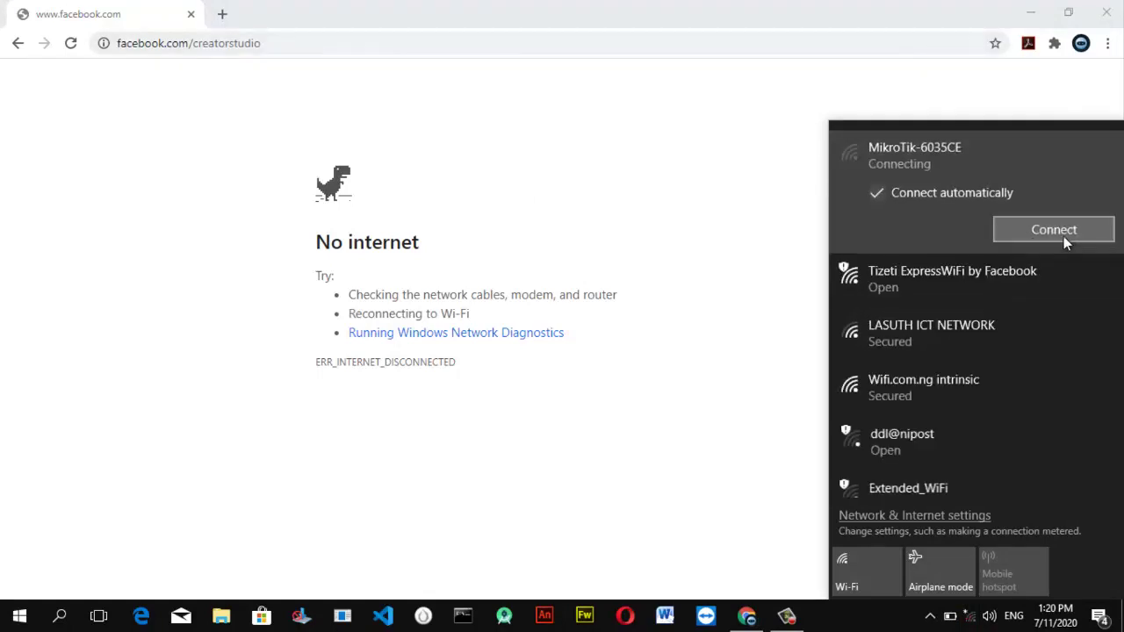
pyautogui.click(600, 88)
pyautogui.click(437, 50)
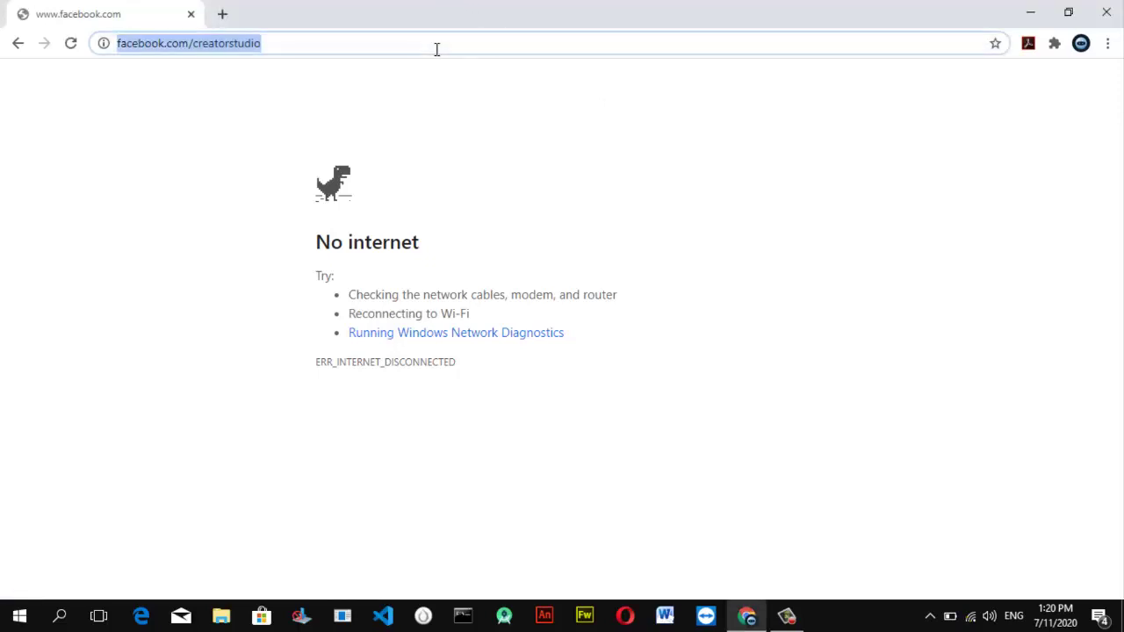
pyautogui.press('Return')
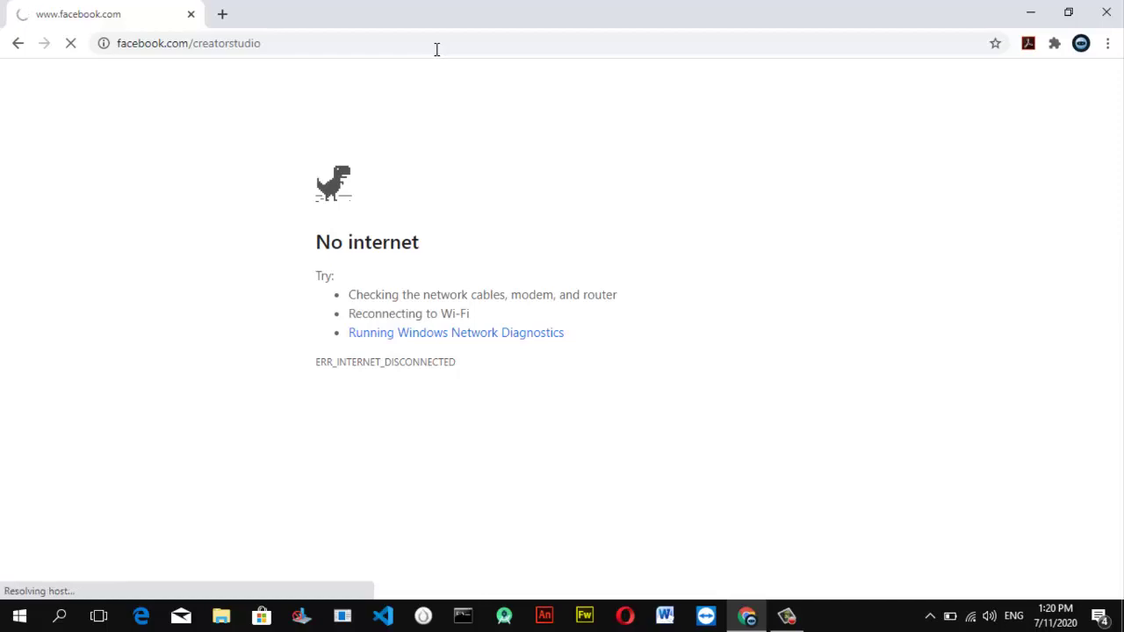
pyautogui.click(786, 615)
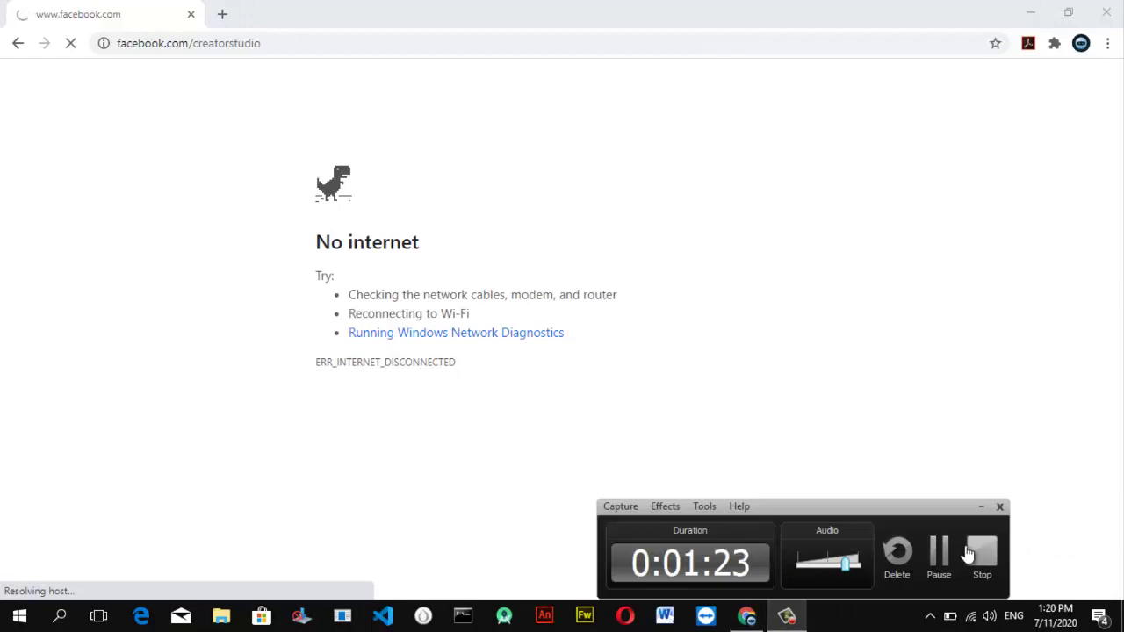
pyautogui.click(938, 551)
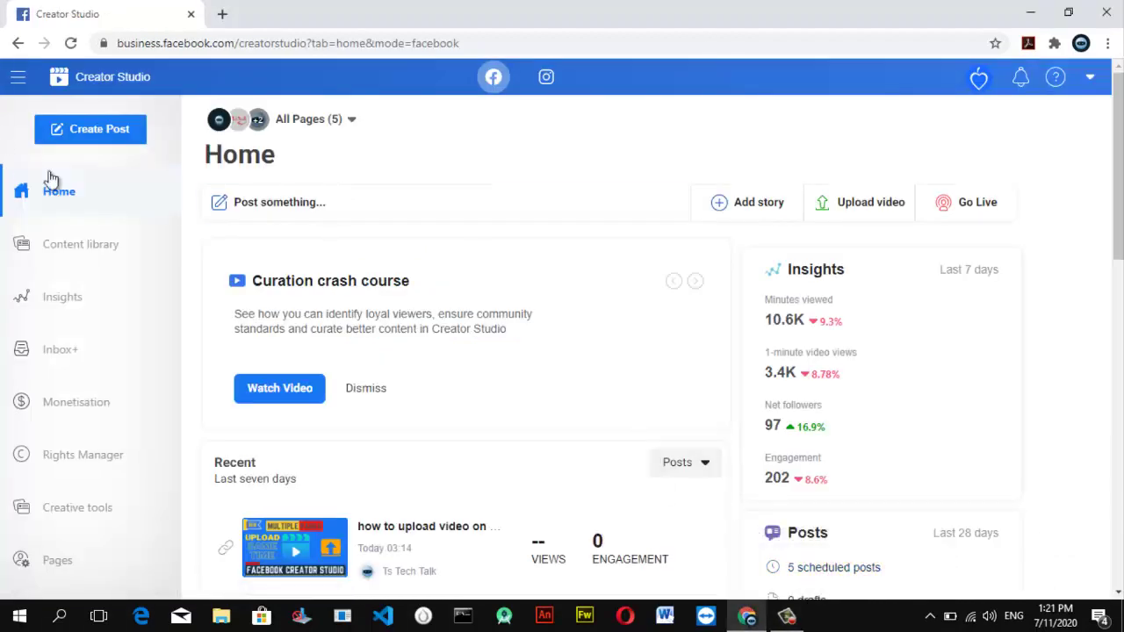
# - Try a multiple-video upload with the video from Camtasia Studio's "how to find a facebook series" folder, and cancel at the page choice
pyautogui.click(93, 146)
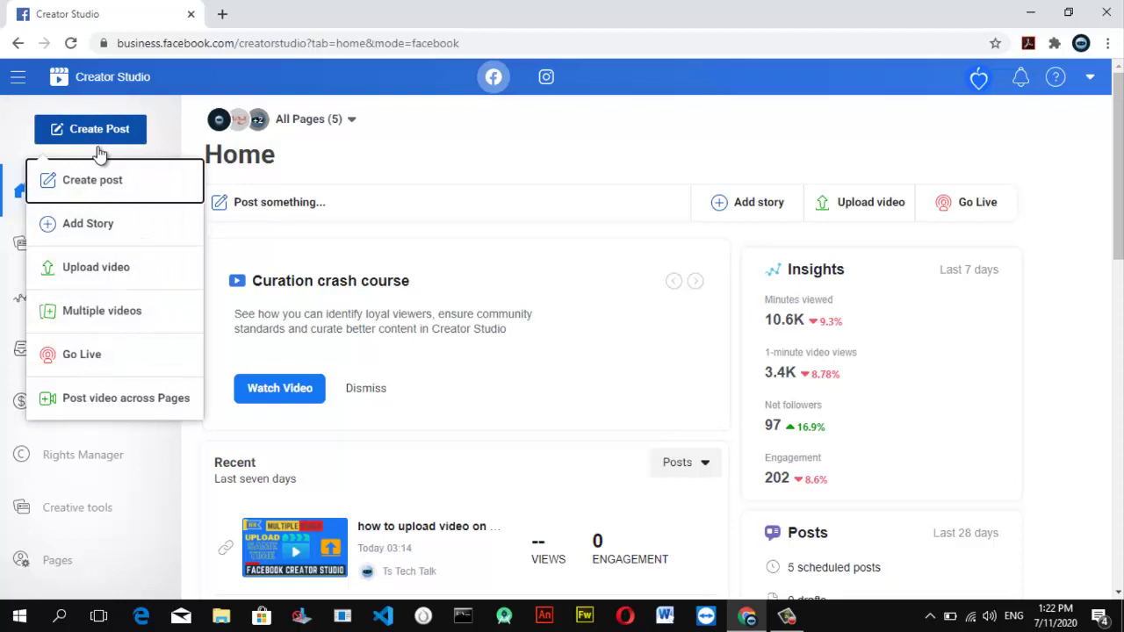
pyautogui.click(103, 318)
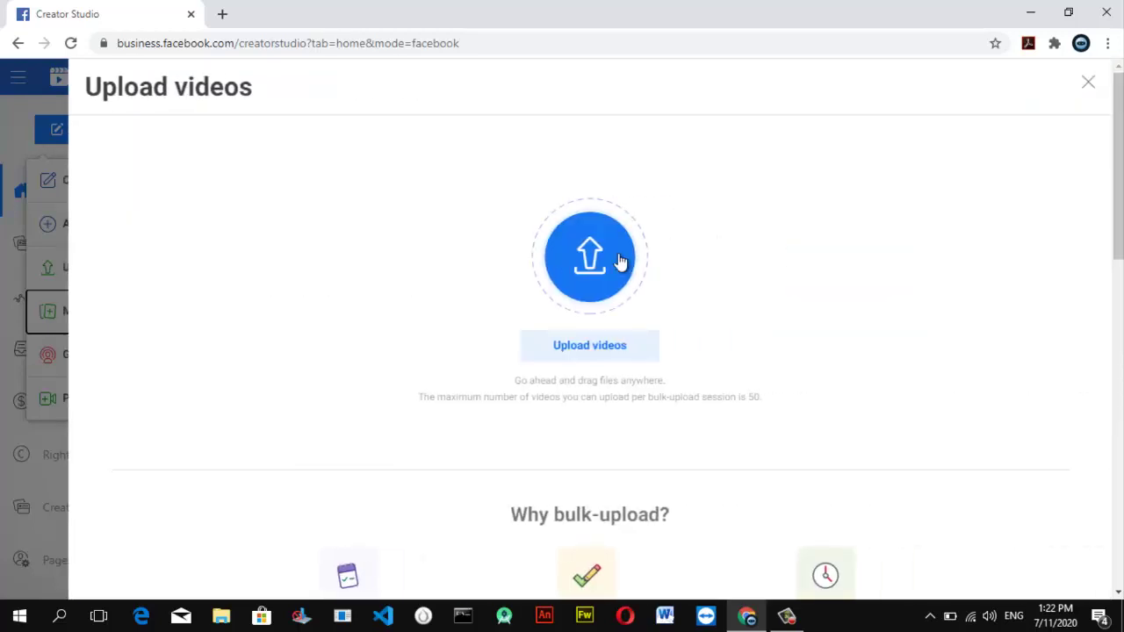
pyautogui.click(627, 358)
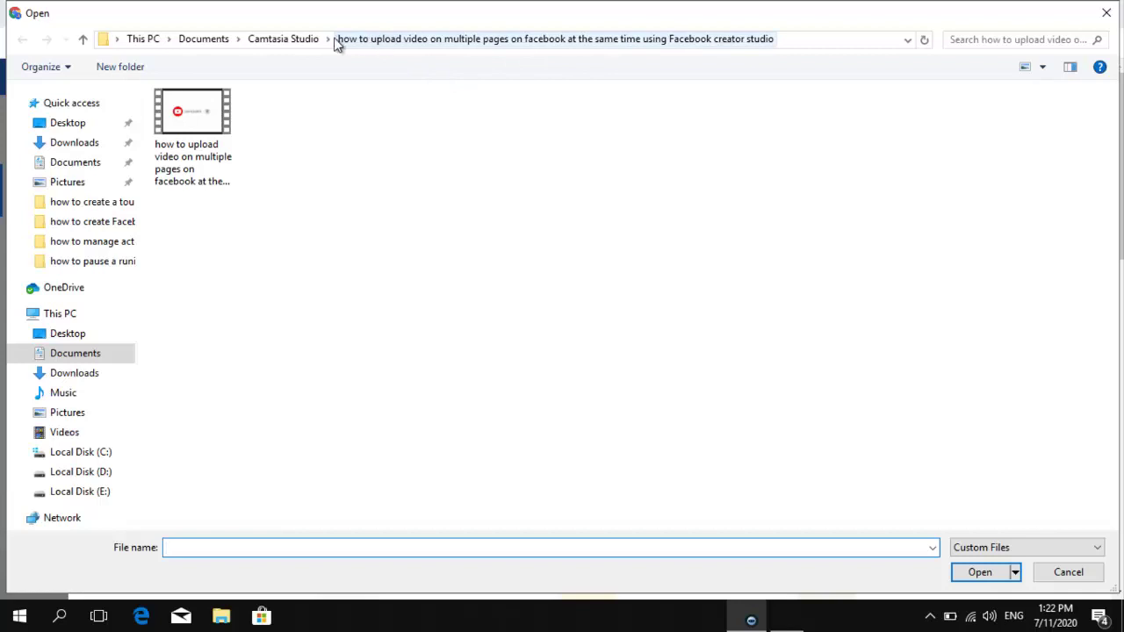
pyautogui.click(290, 40)
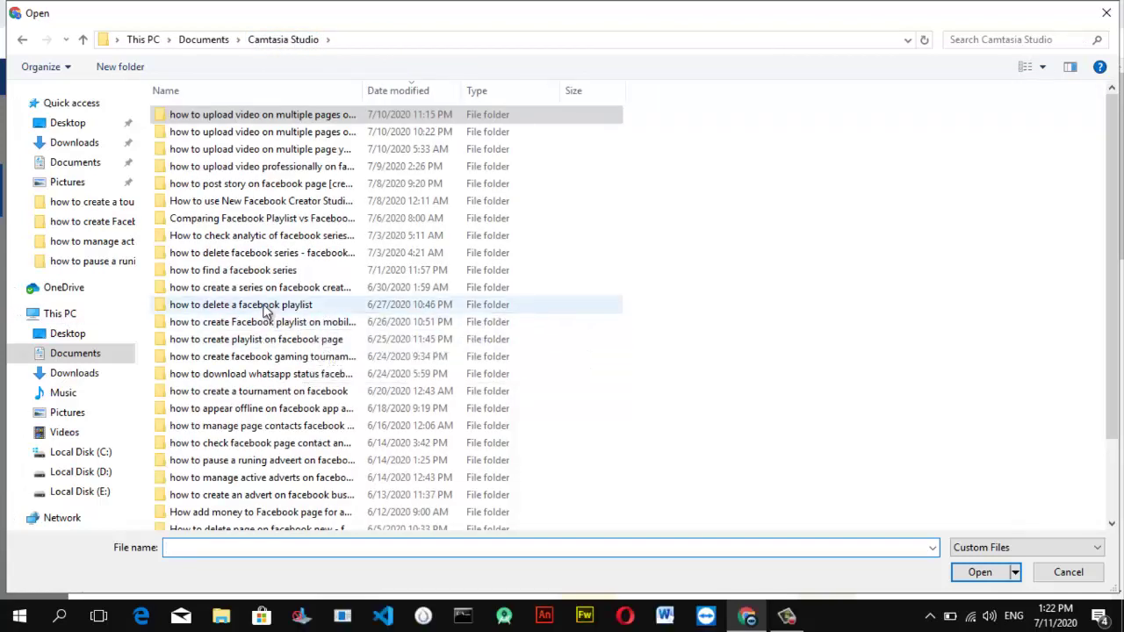
pyautogui.click(266, 307)
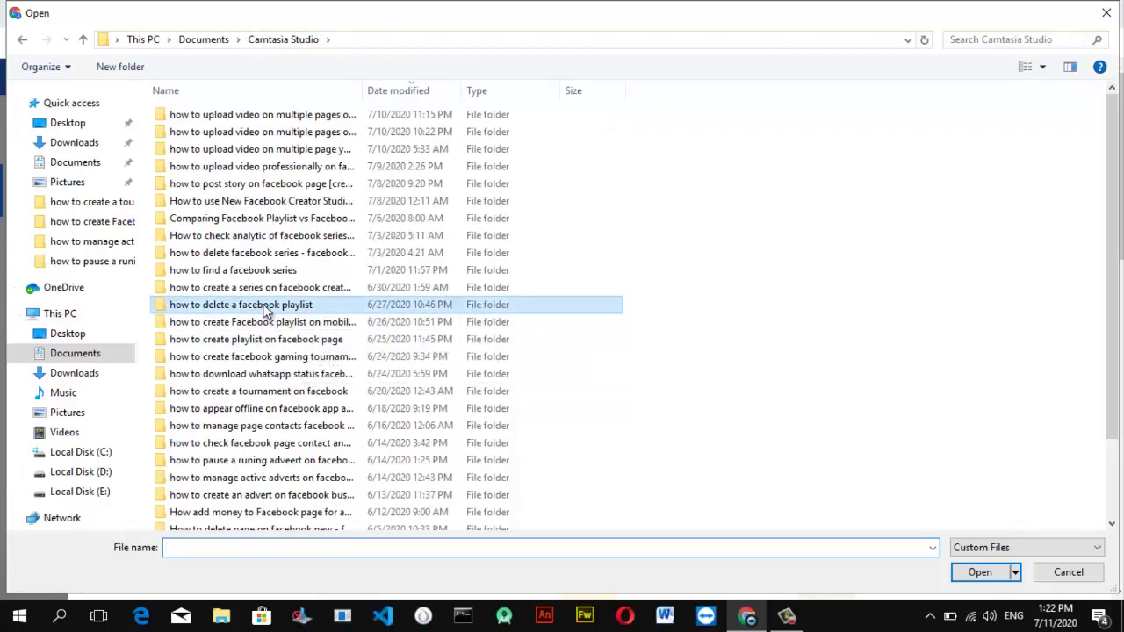
pyautogui.click(243, 291)
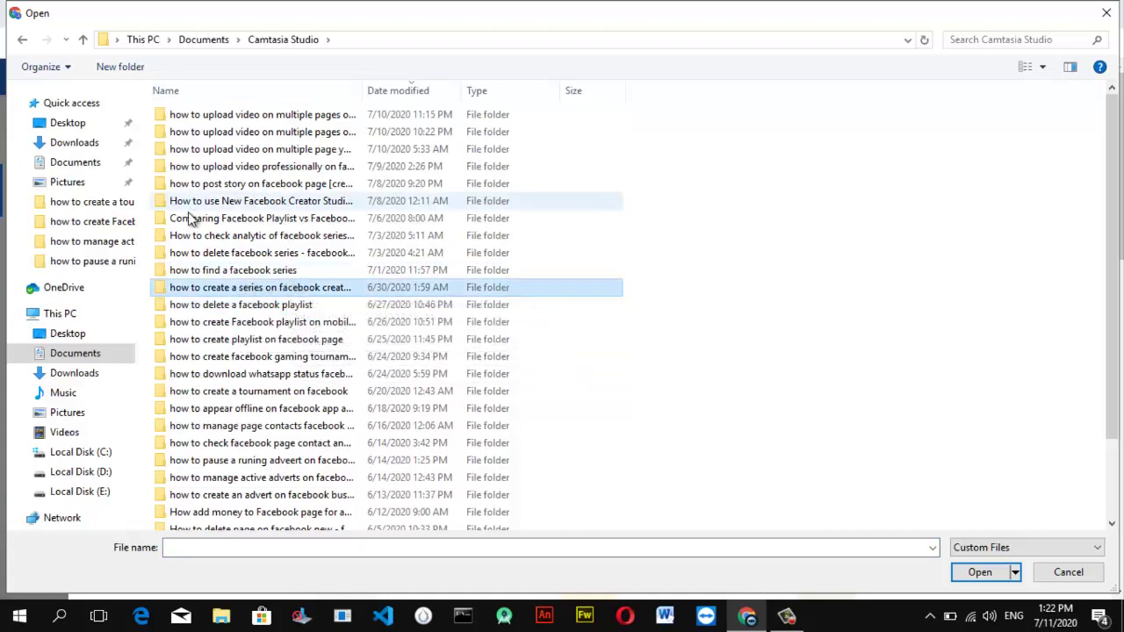
pyautogui.doubleClick(234, 270)
pyautogui.doubleClick(158, 117)
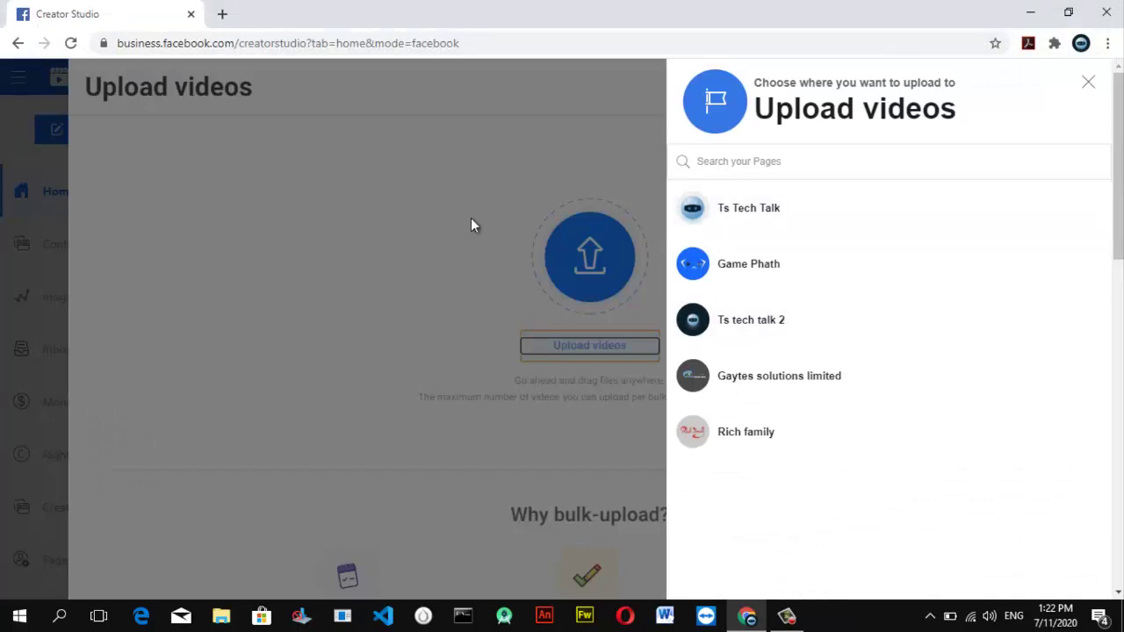
pyautogui.click(1087, 83)
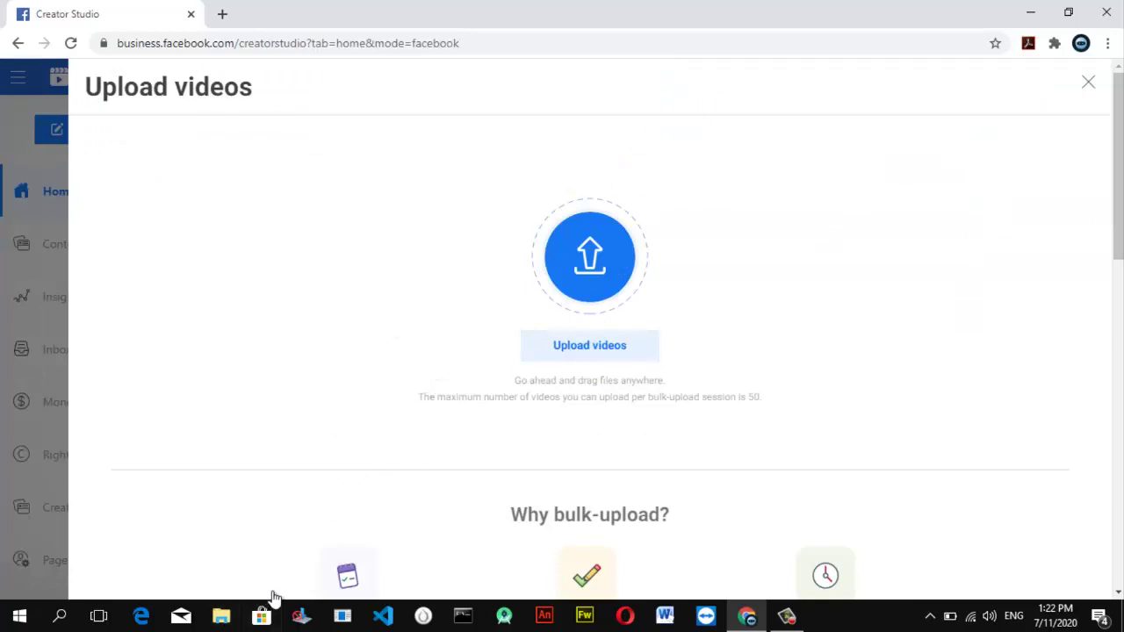
# - Switch to File Explorer, move its window aside, and open Documents > Camtasia Studio > how to create a series on facebook creator studio
pyautogui.click(223, 612)
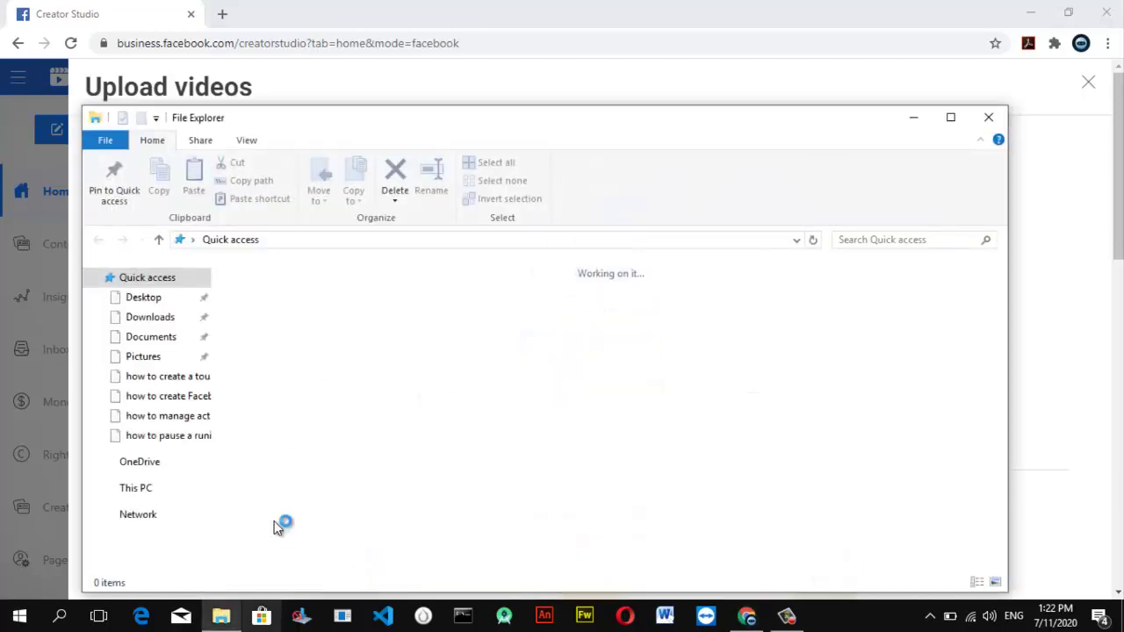
pyautogui.moveTo(596, 122); pyautogui.dragTo(977, 160)
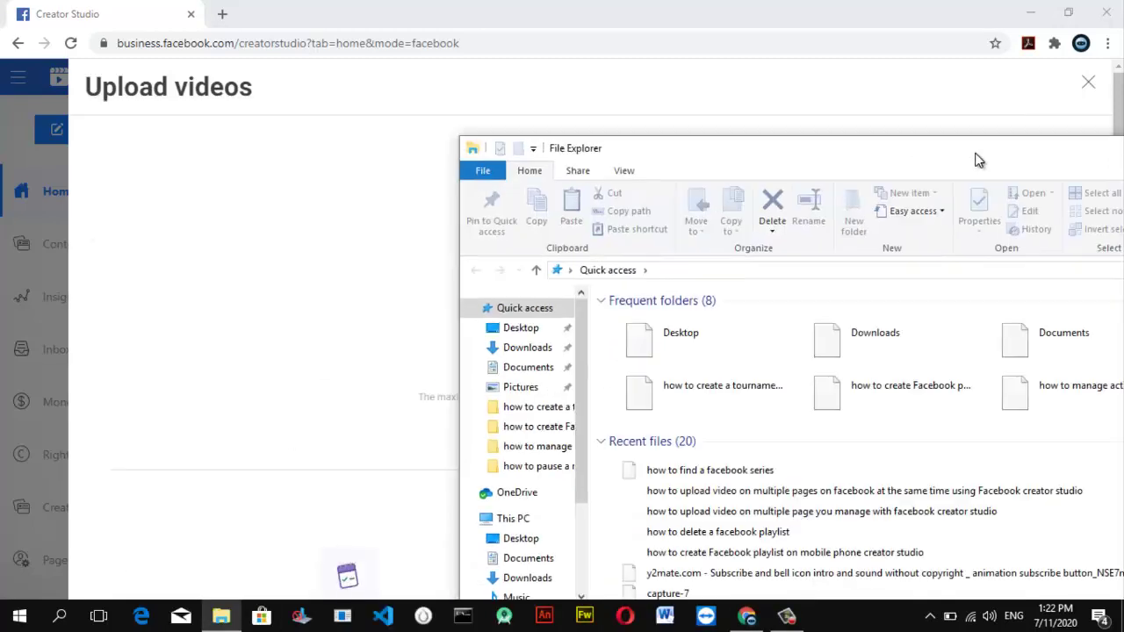
pyautogui.click(529, 367)
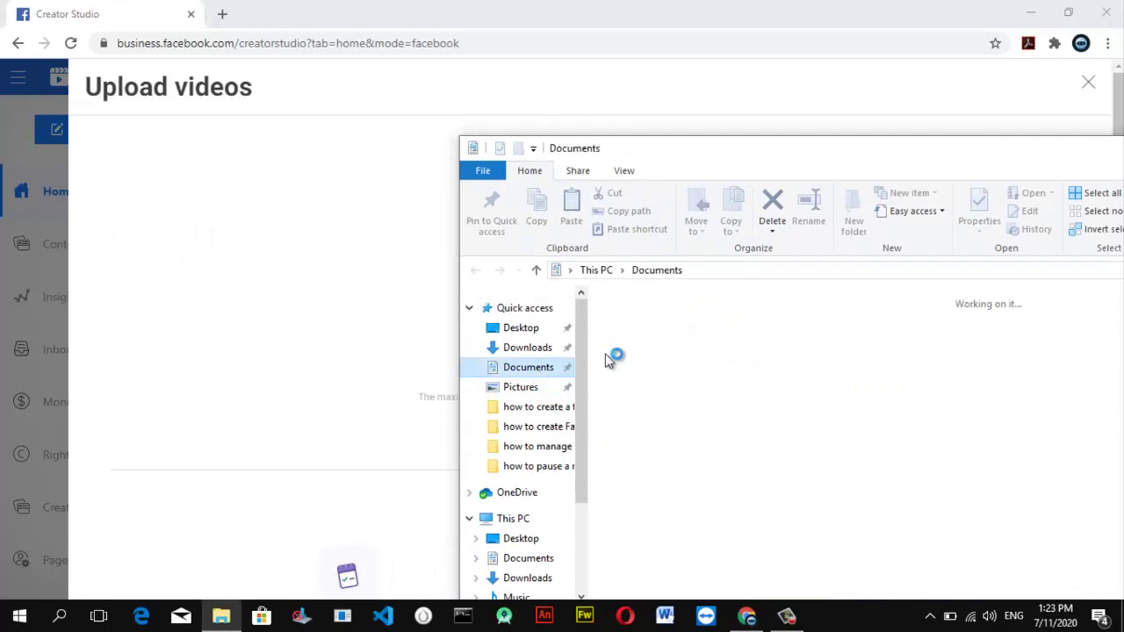
pyautogui.doubleClick(673, 319)
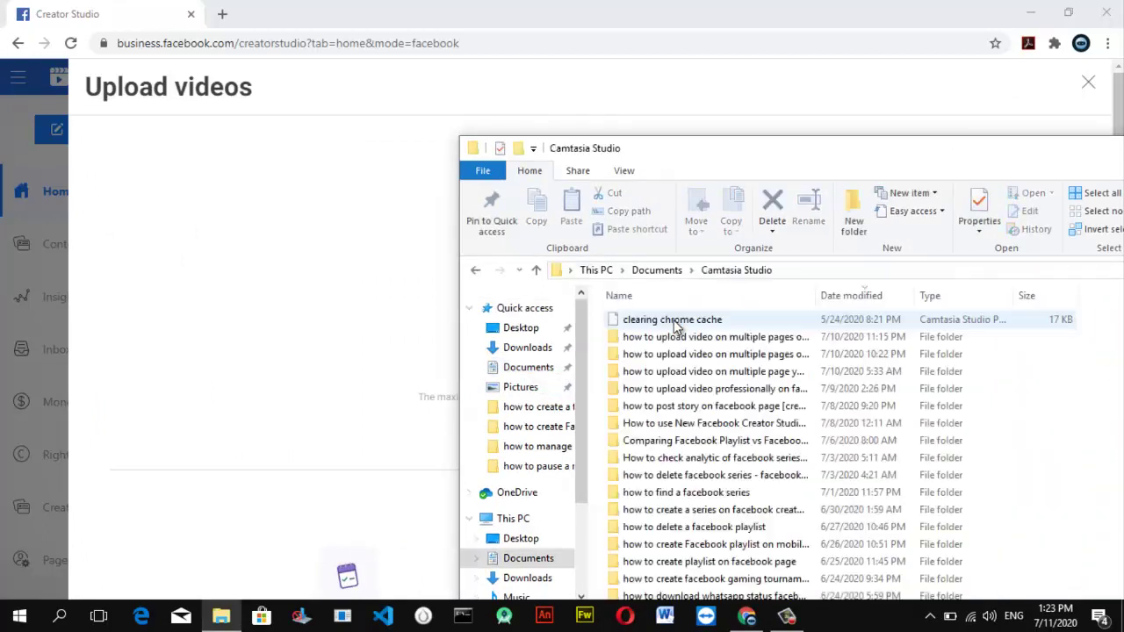
pyautogui.doubleClick(719, 511)
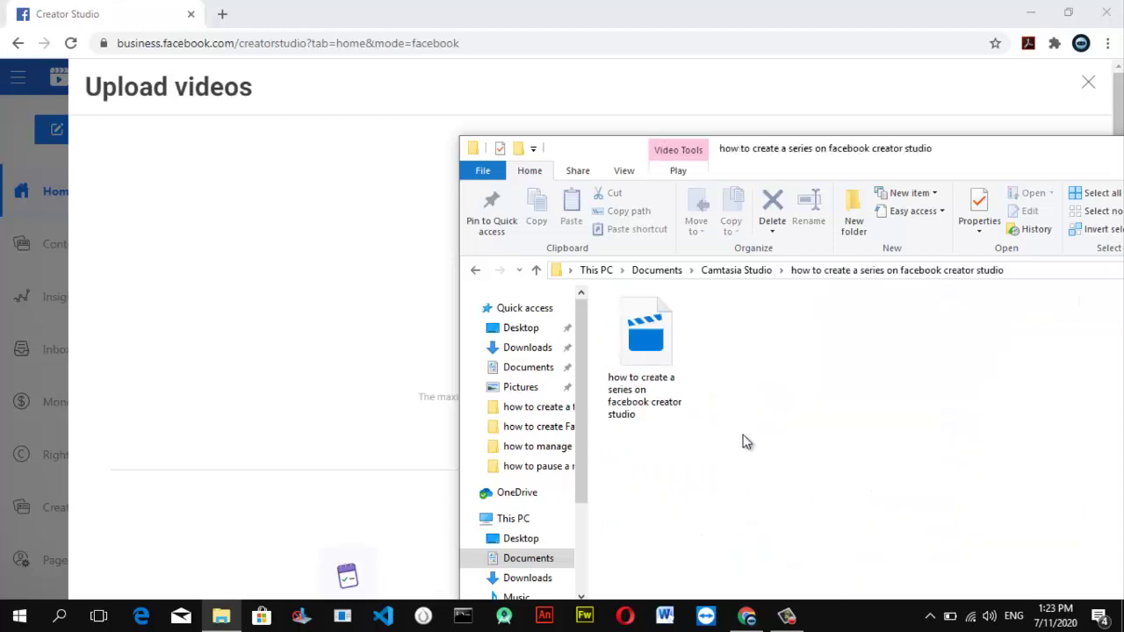
# - Try adding the "how to create a series on facebook creator studio" video to the Ts Tech Talk page's upload, and discard it
pyautogui.click(639, 349)
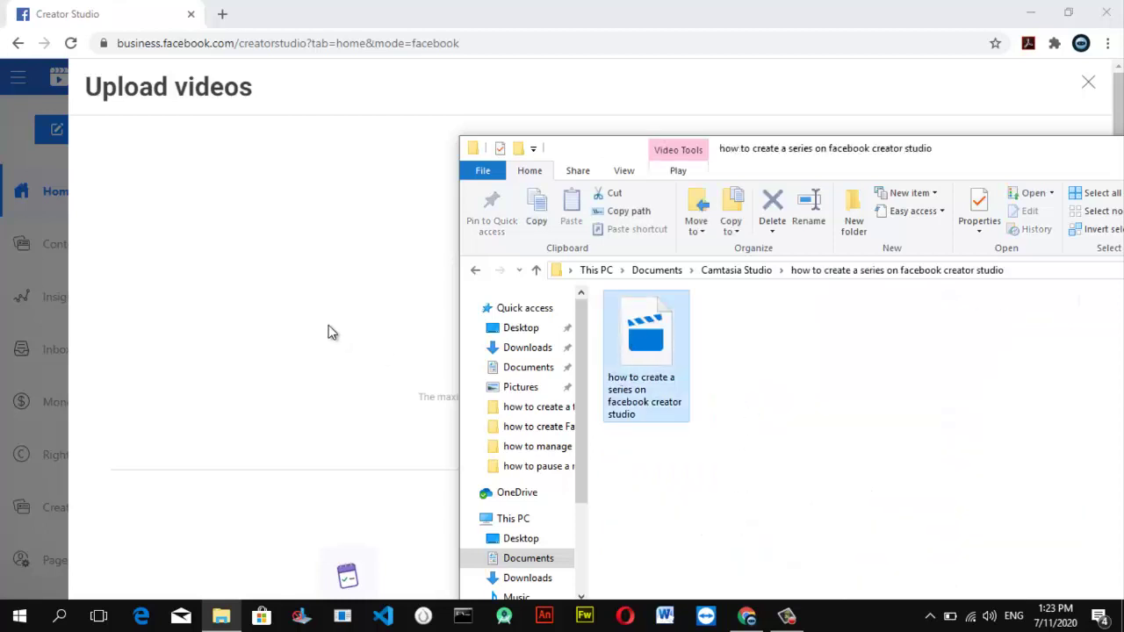
pyautogui.moveTo(372, 319); pyautogui.dragTo(369, 316)
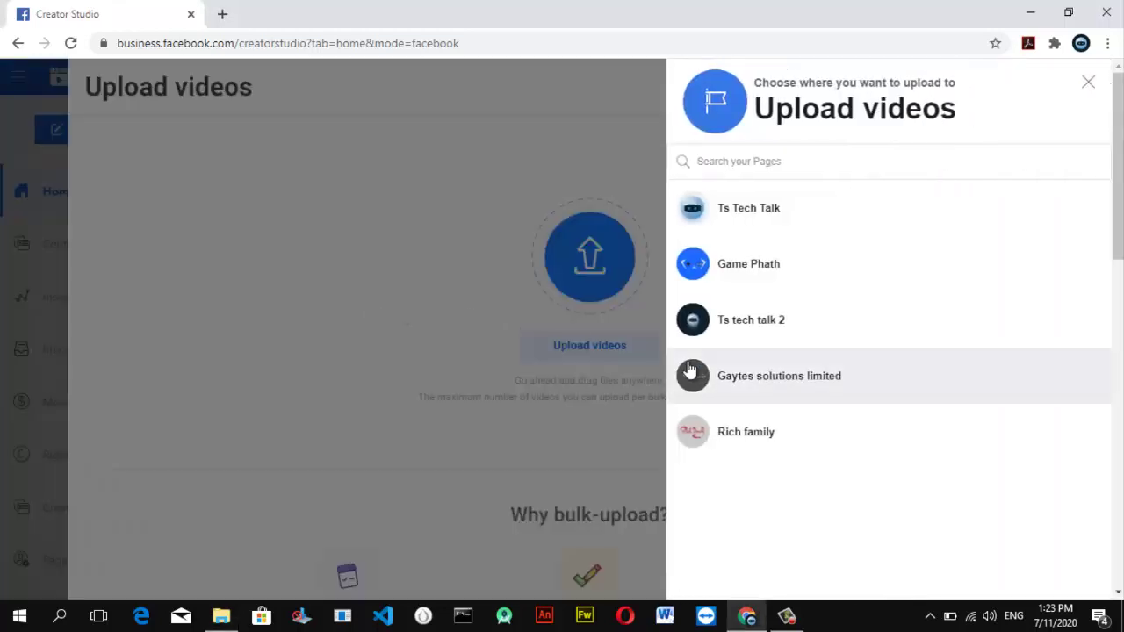
pyautogui.click(769, 235)
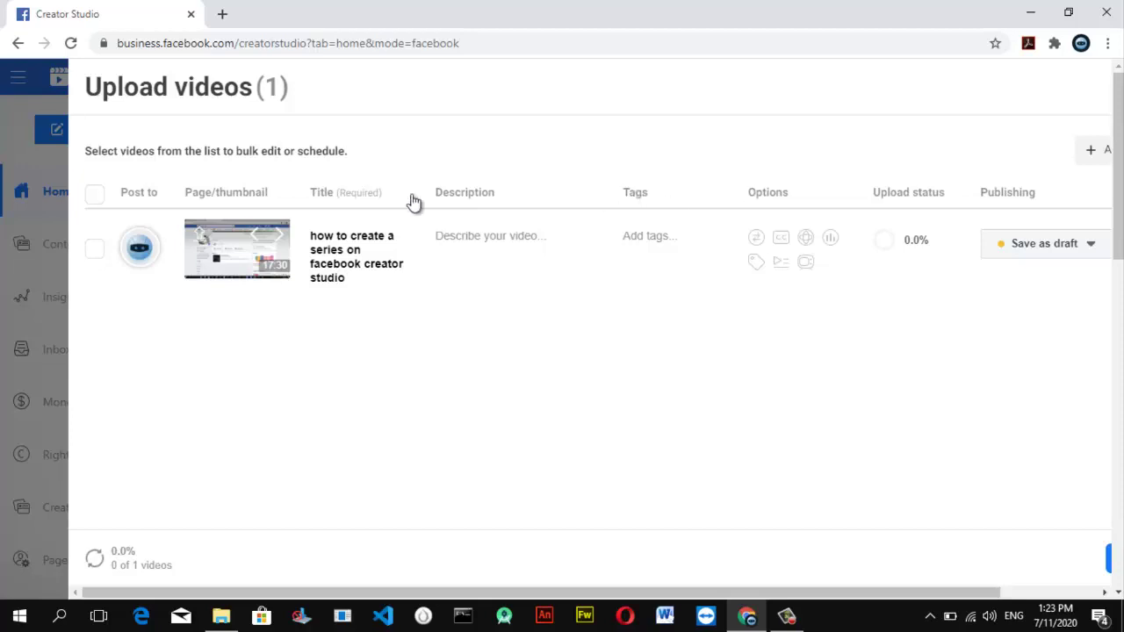
pyautogui.click(34, 353)
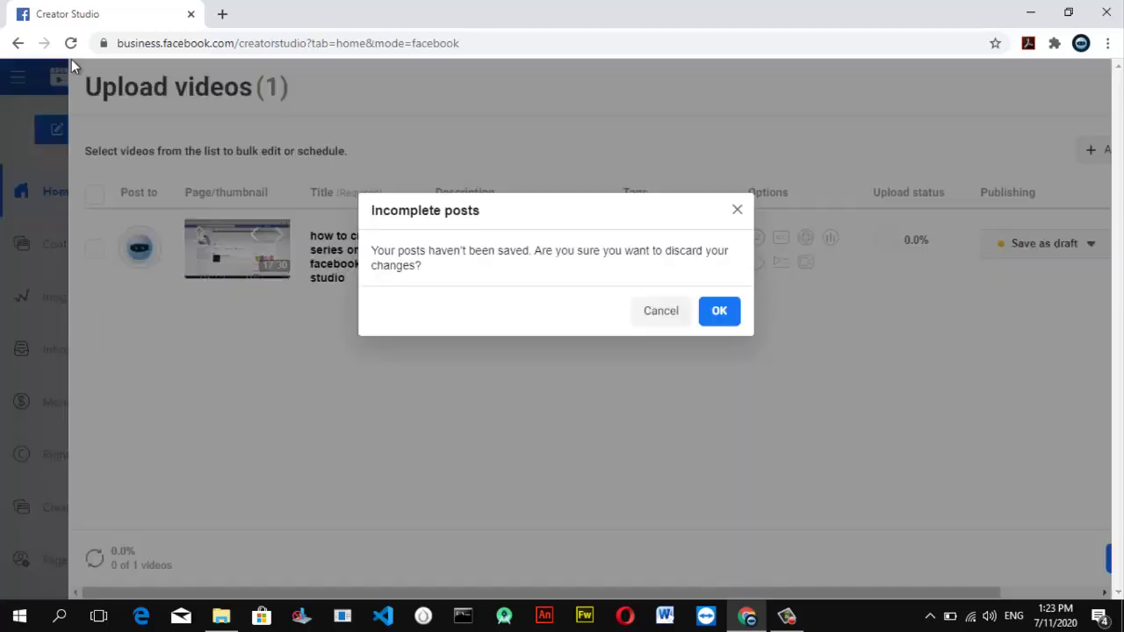
pyautogui.click(712, 318)
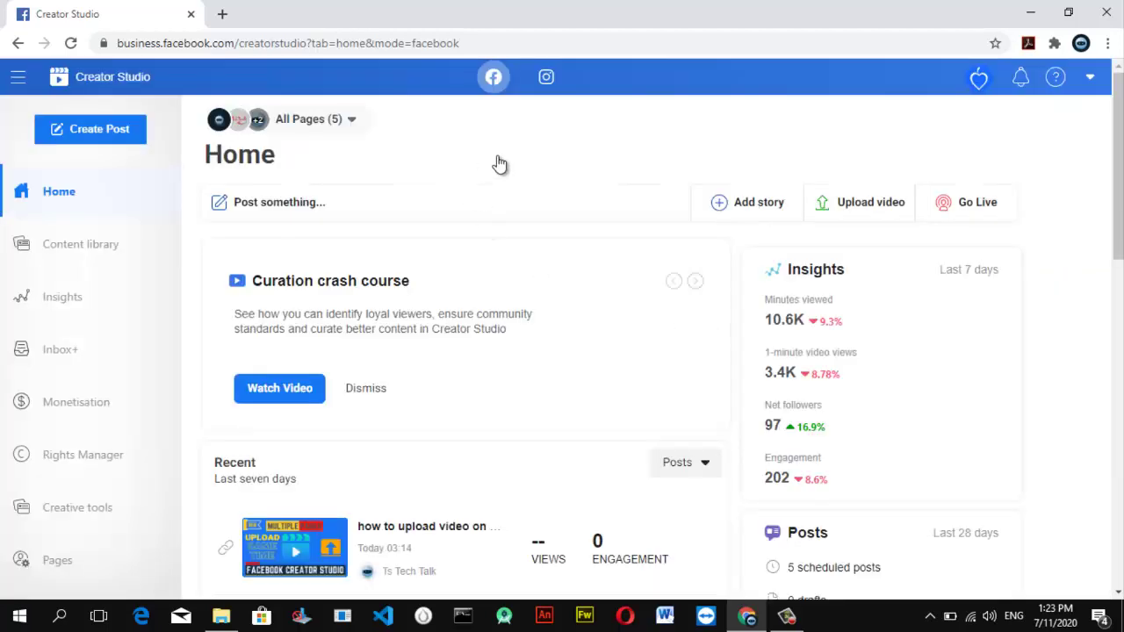
# - Start a new multiple-video upload and switch to the File Explorer window
pyautogui.click(77, 129)
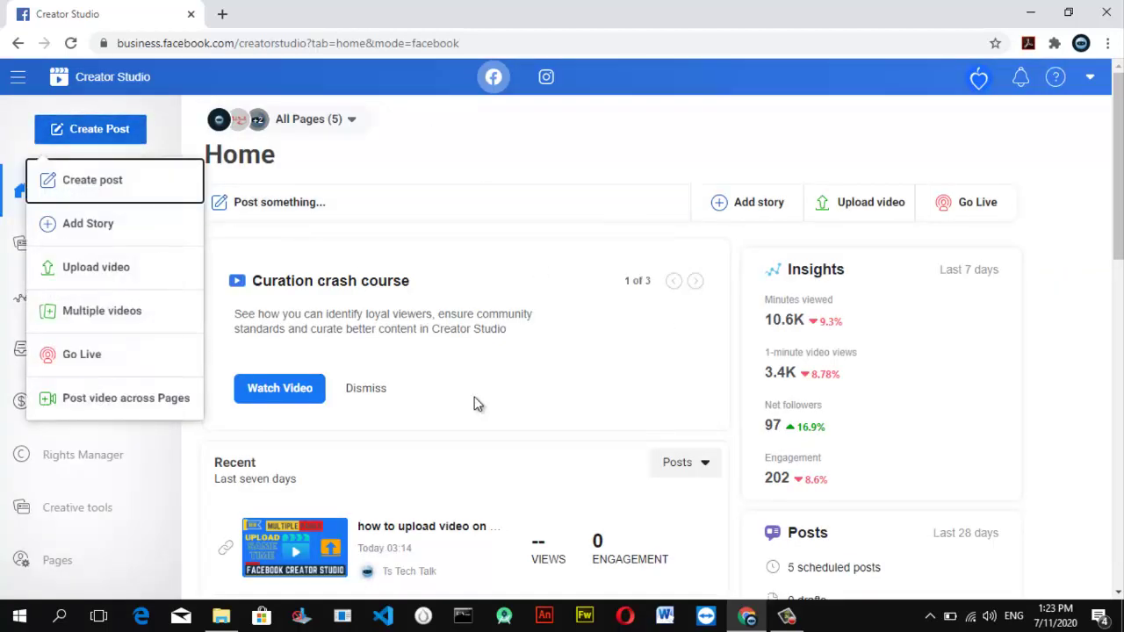
pyautogui.click(119, 305)
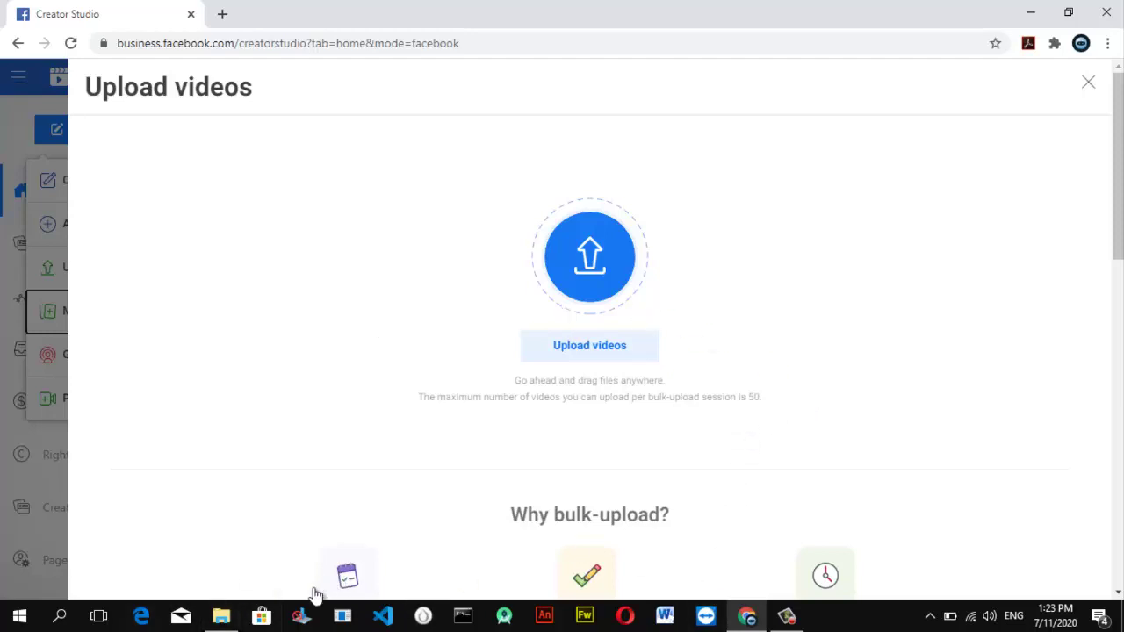
pyautogui.moveTo(208, 618)
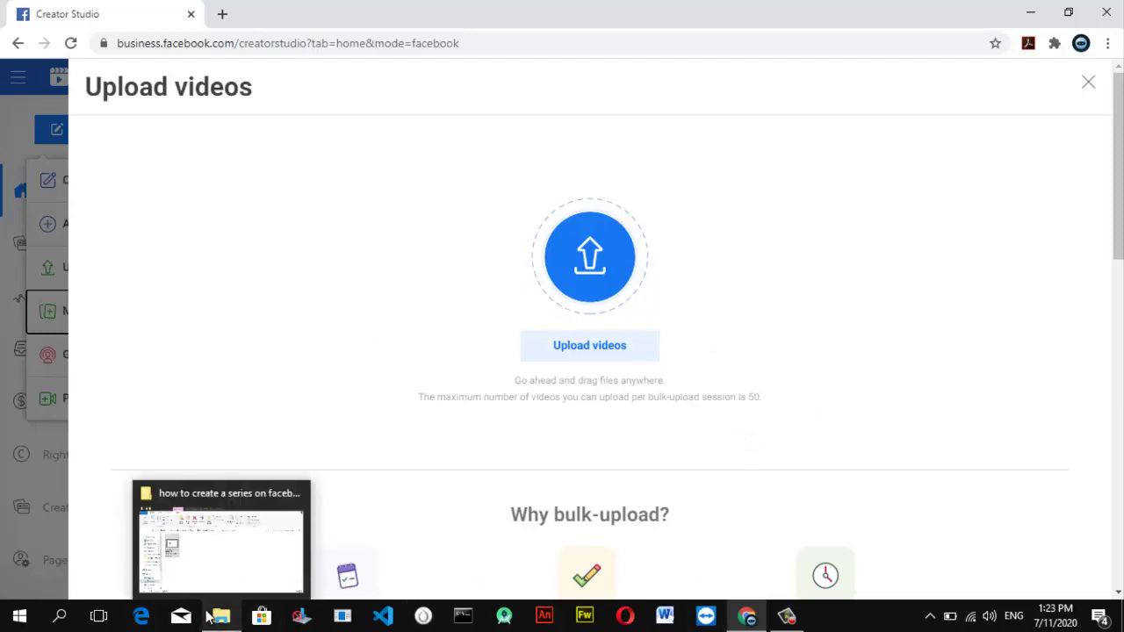
pyautogui.click(208, 618)
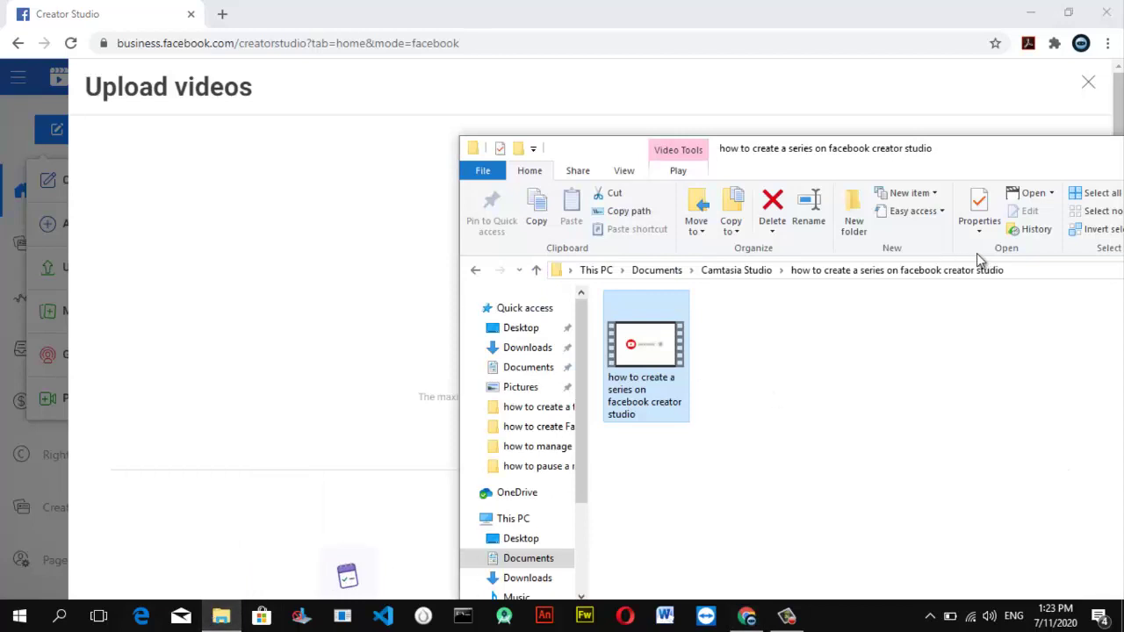
# - Move the "how to create a series on facebook creator studio" video into Camtasia Studio's "Comparing Facebook Playlist vs Facebook Series" folder
pyautogui.click(749, 274)
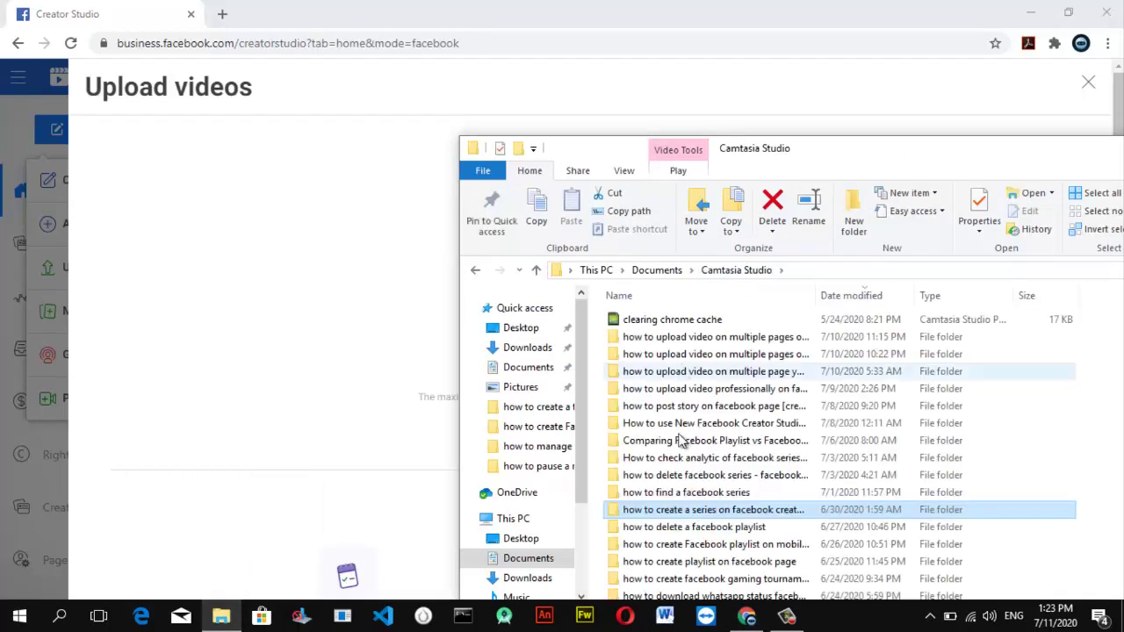
pyautogui.doubleClick(650, 510)
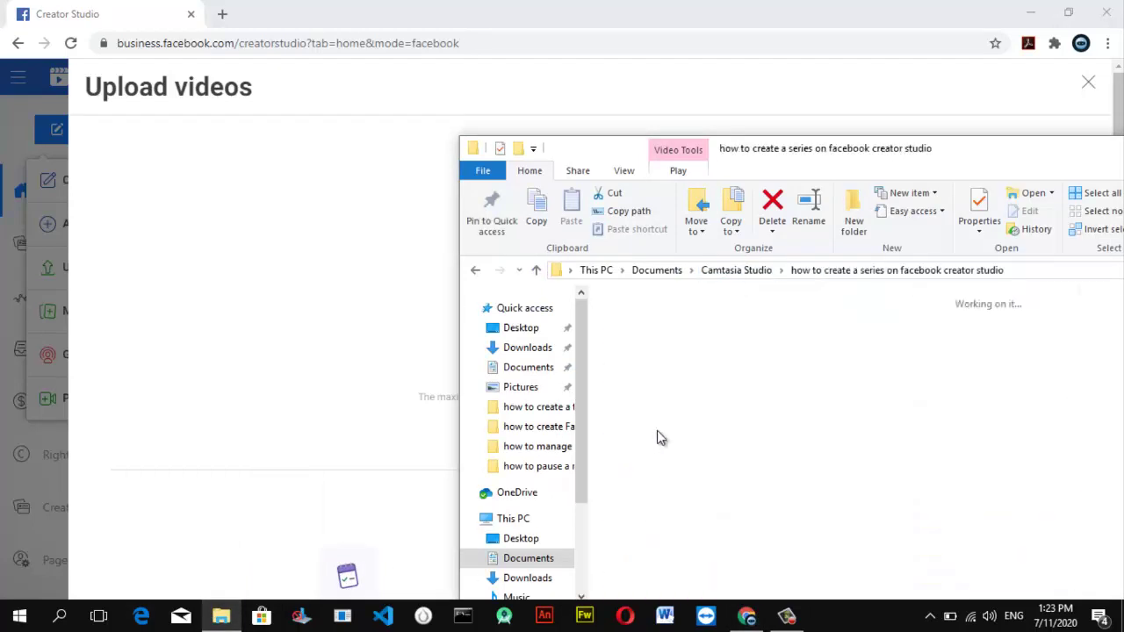
pyautogui.click(634, 342)
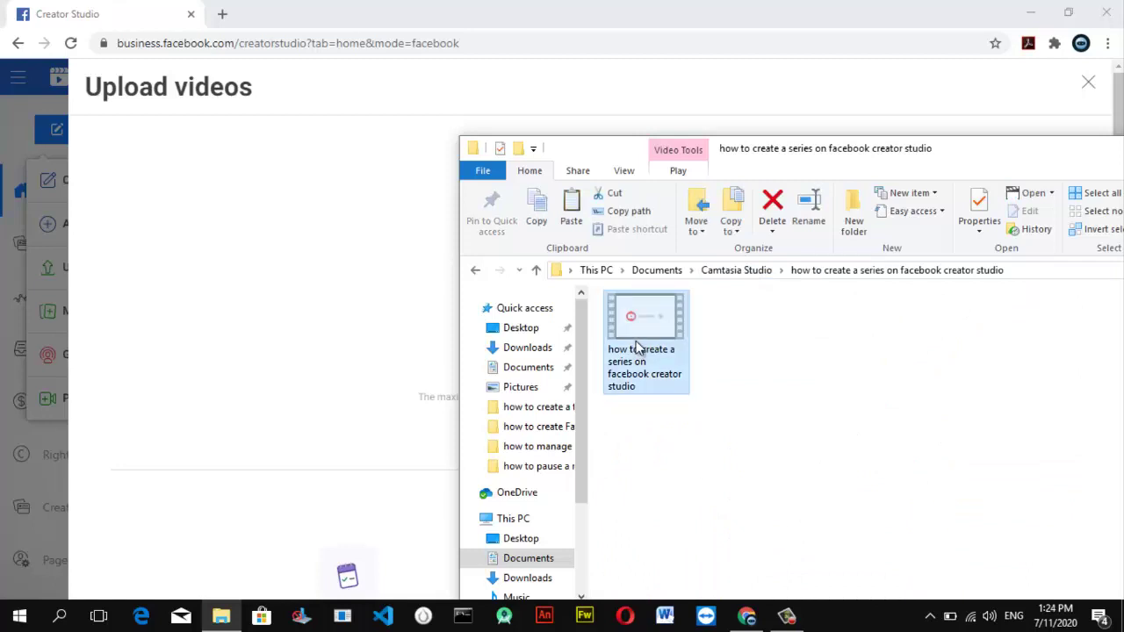
pyautogui.click(753, 269)
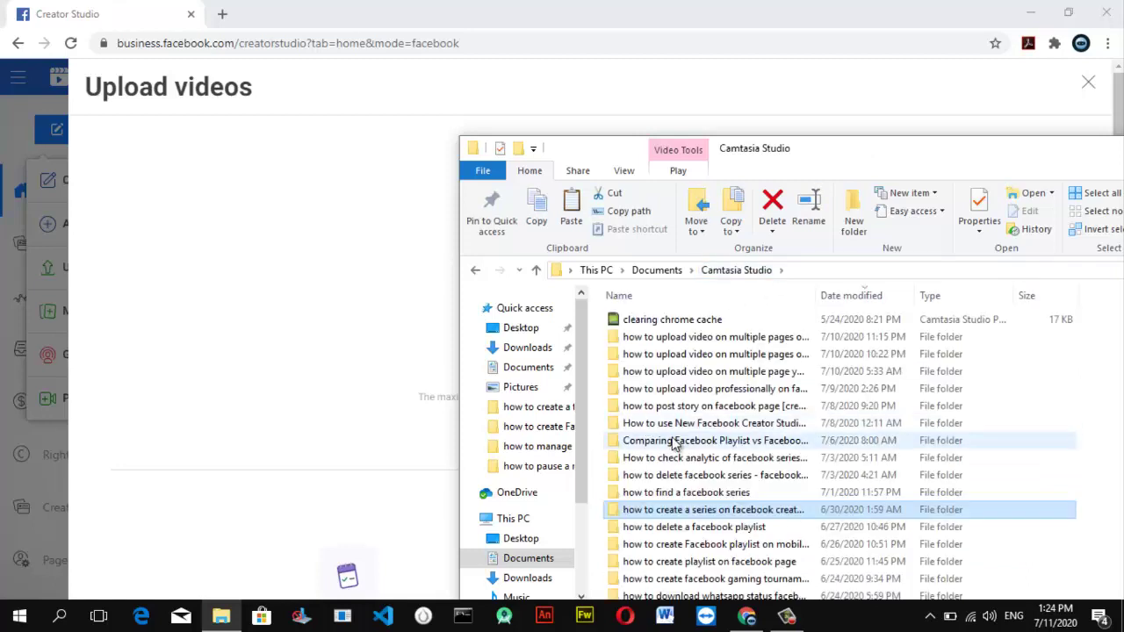
pyautogui.doubleClick(672, 444)
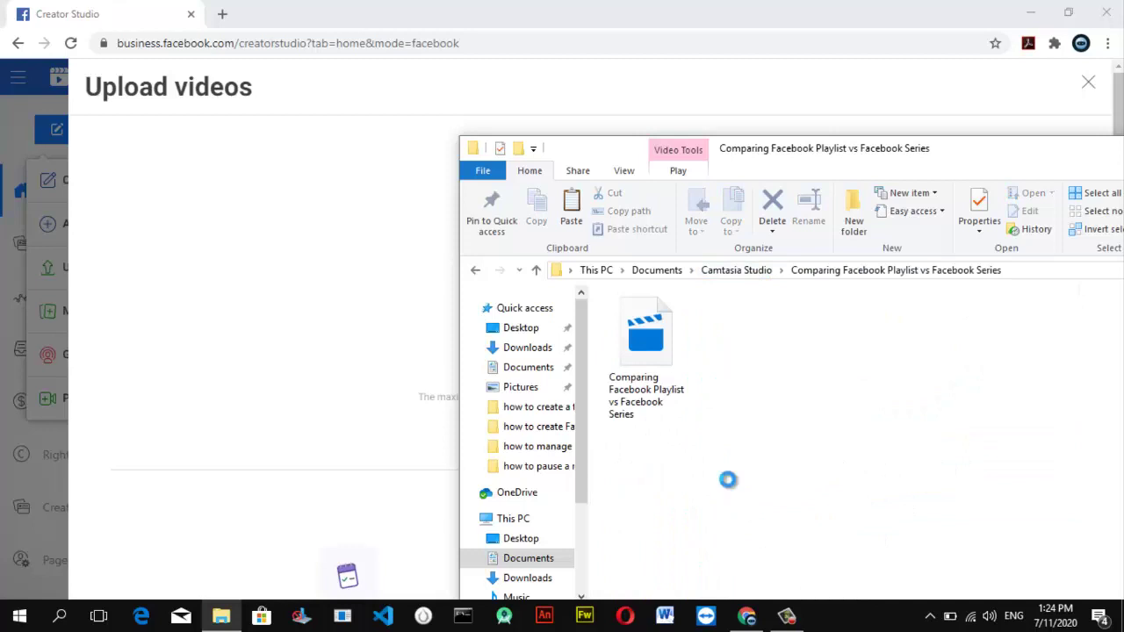
# - Move the "how to find a facebook series" video from its own folder into "Comparing Facebook Playlist vs Facebook Series"
pyautogui.click(738, 273)
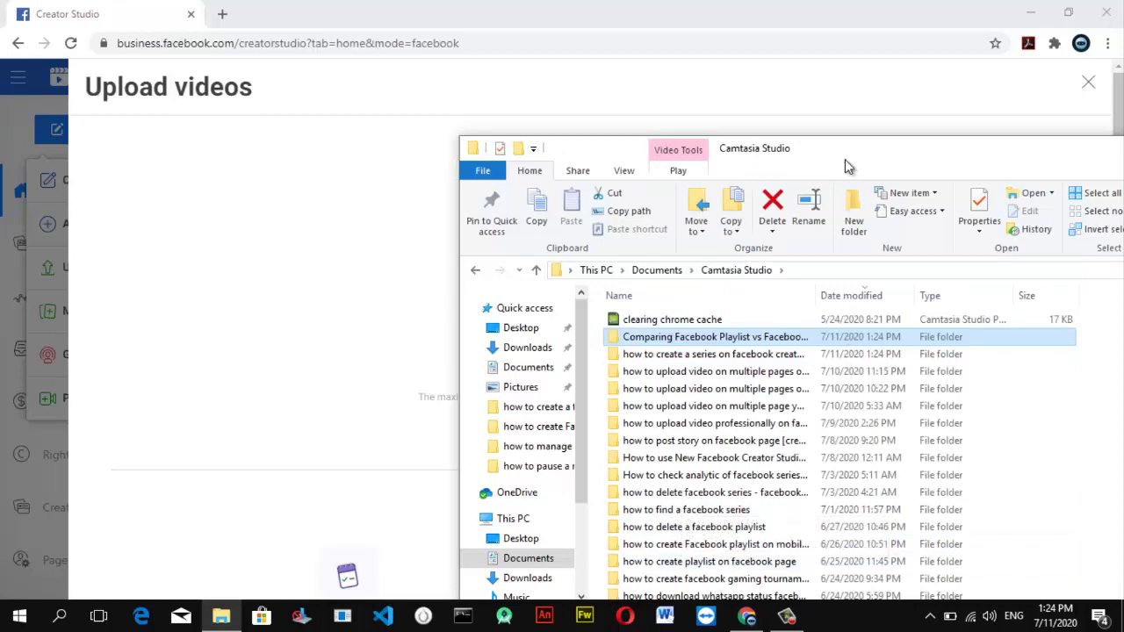
pyautogui.moveTo(844, 159); pyautogui.dragTo(843, 115)
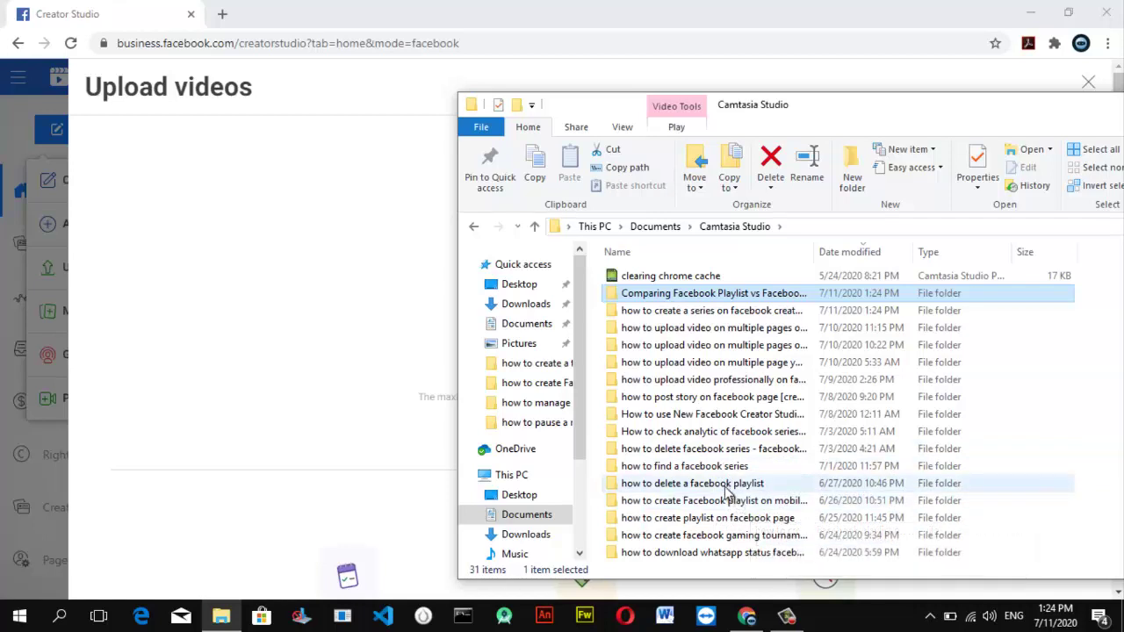
pyautogui.click(700, 470)
pyautogui.doubleClick(699, 472)
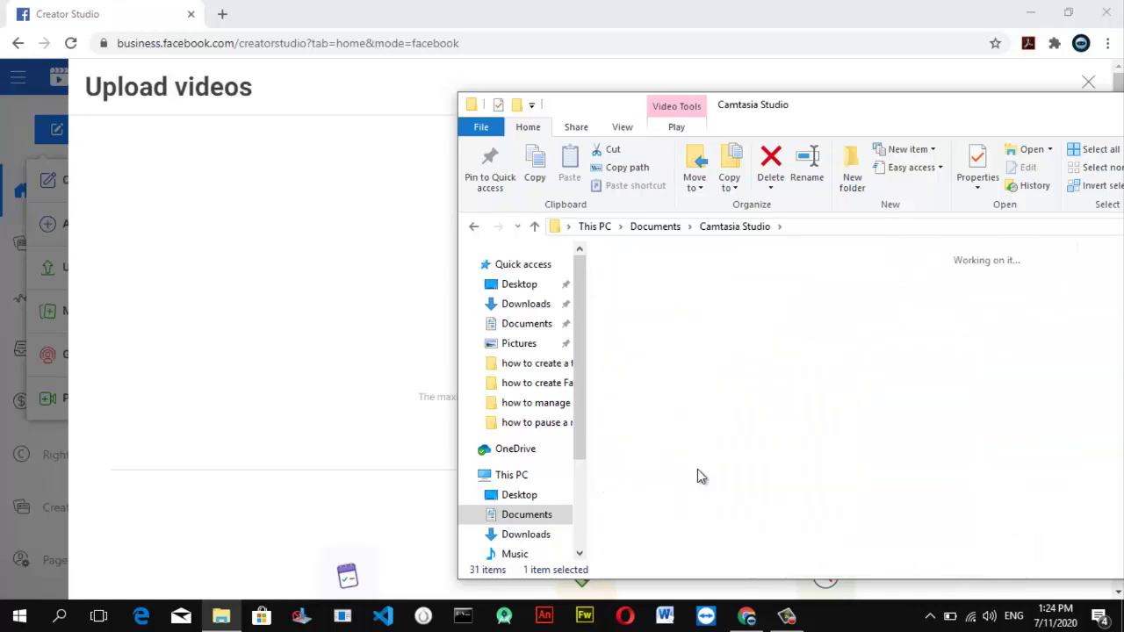
pyautogui.click(672, 323)
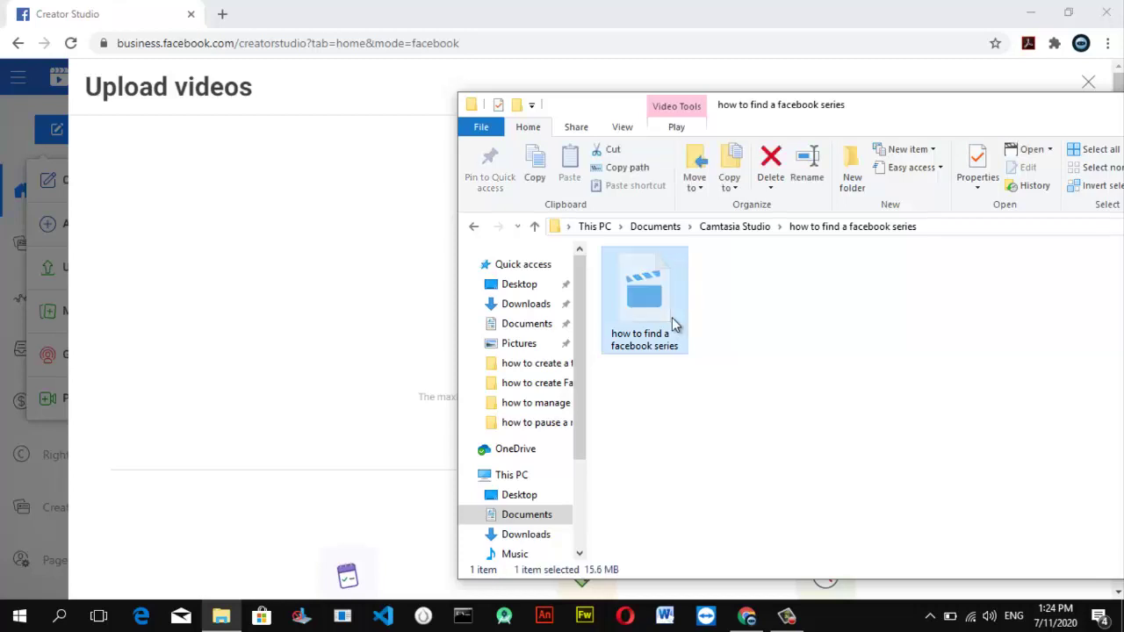
pyautogui.click(760, 228)
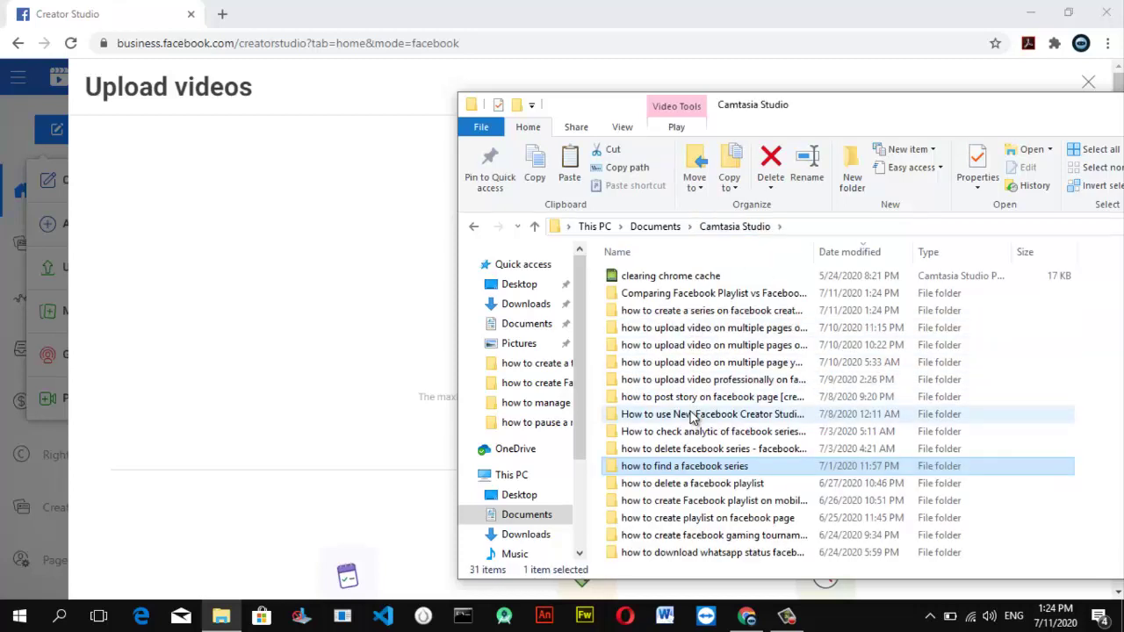
pyautogui.doubleClick(705, 300)
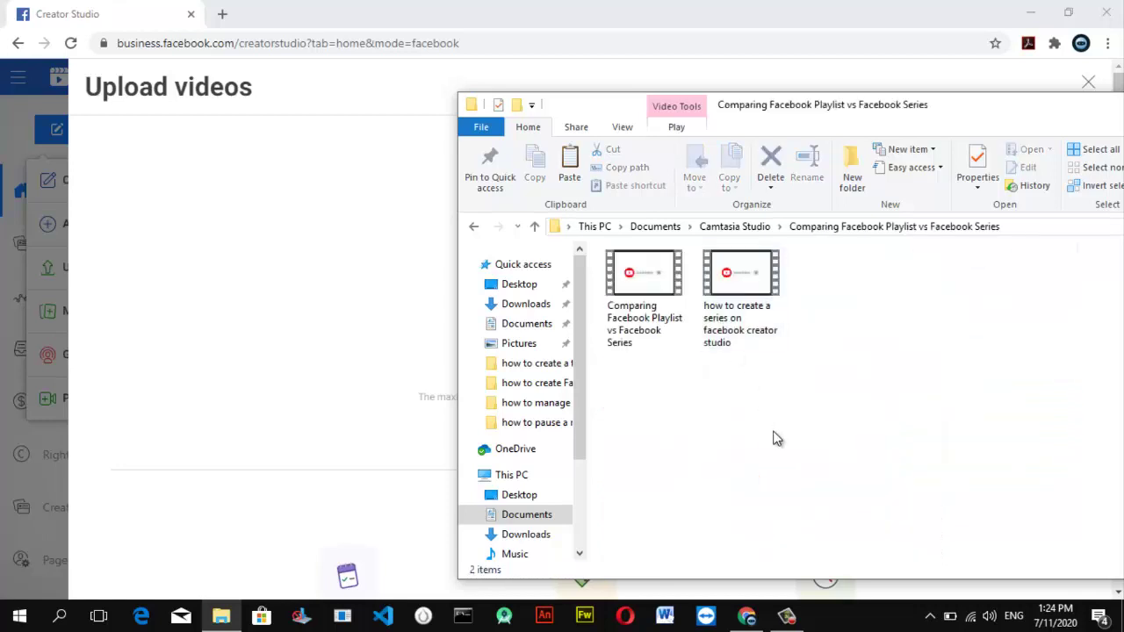
pyautogui.hotkey('ctrl', 'v')
# - Move the "how to delete facebook series - facebook creator studio" video into the "Comparing Facebook Playlist vs Facebook Series" folder
pyautogui.click(713, 227)
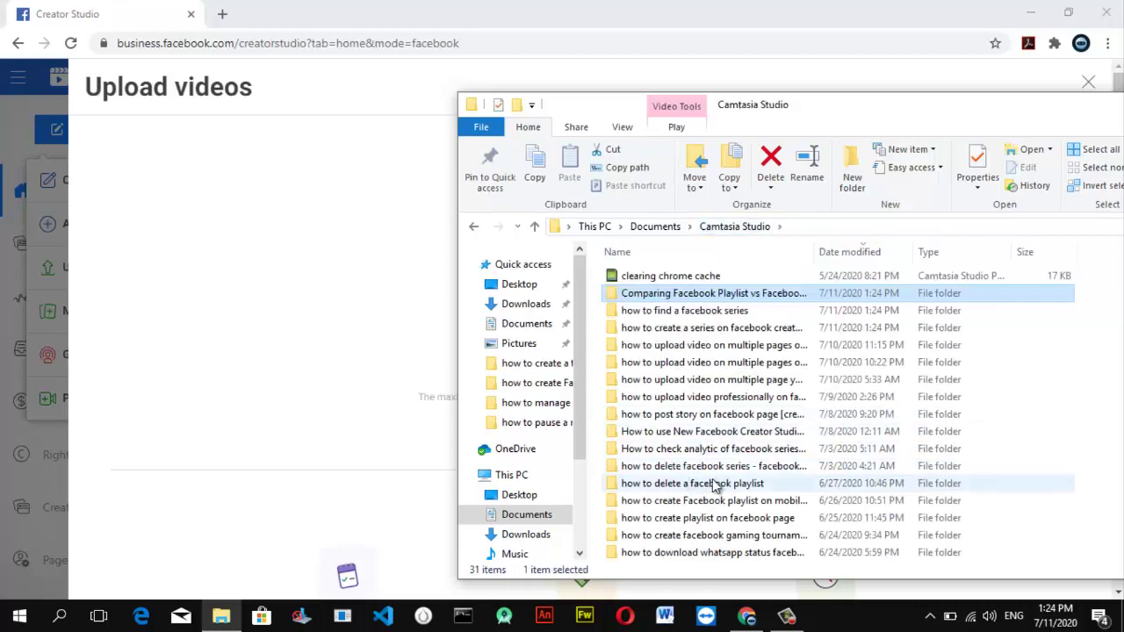
pyautogui.doubleClick(713, 466)
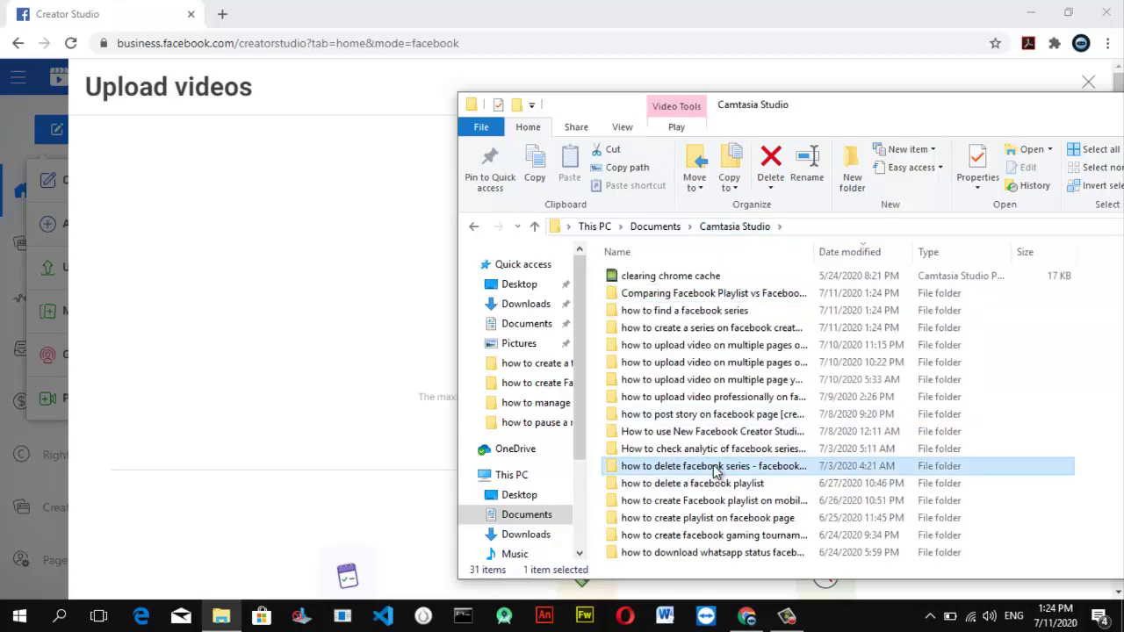
pyautogui.click(676, 303)
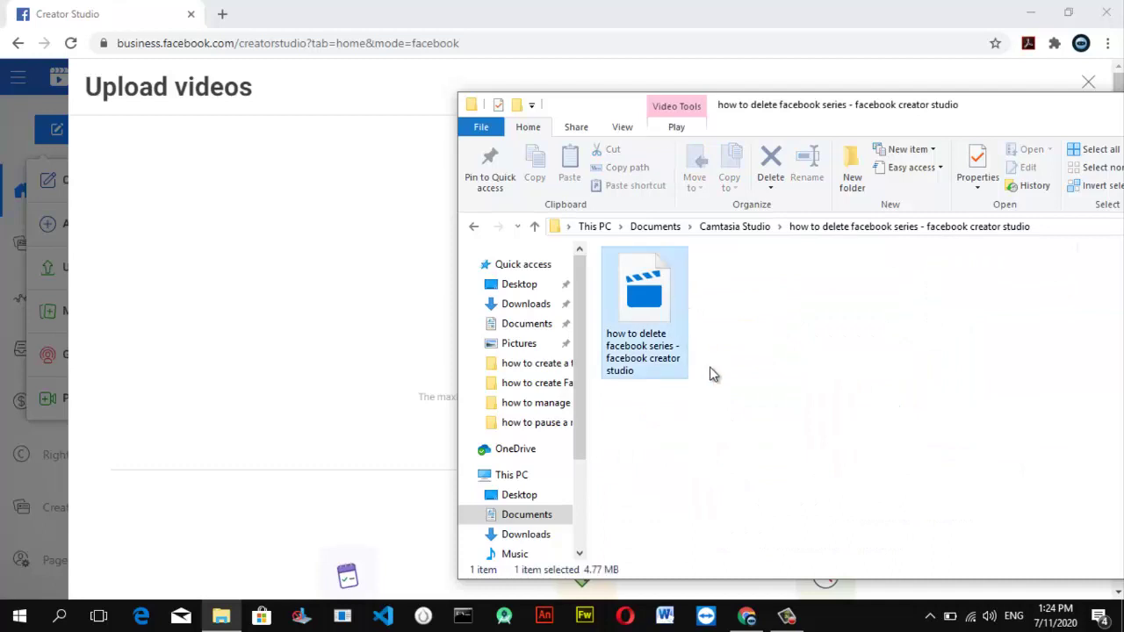
pyautogui.click(735, 226)
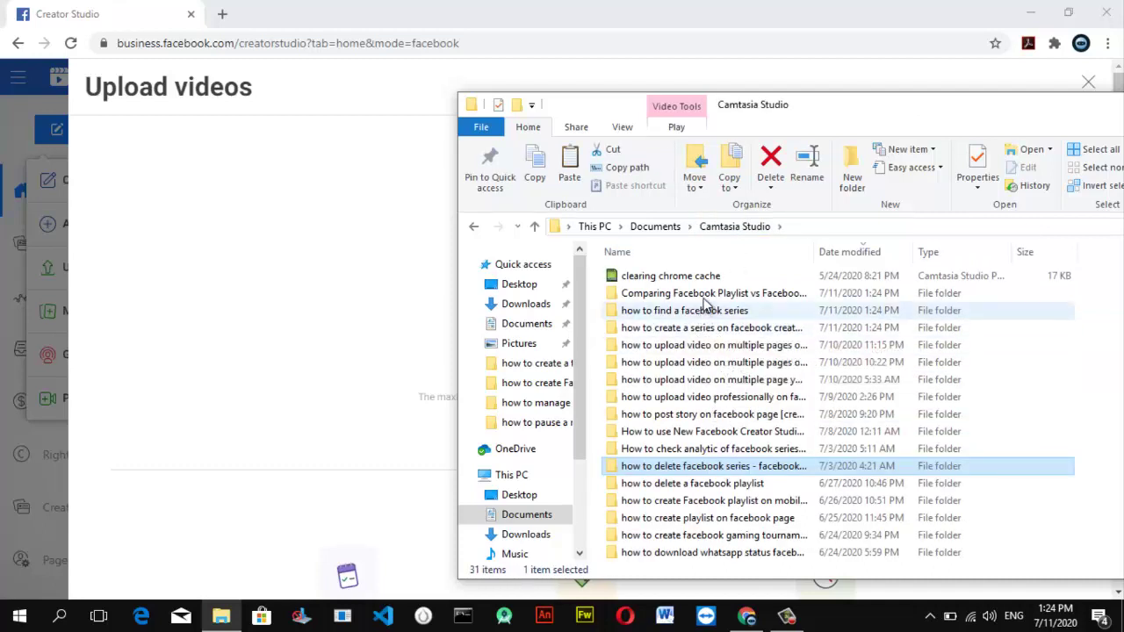
pyautogui.doubleClick(705, 295)
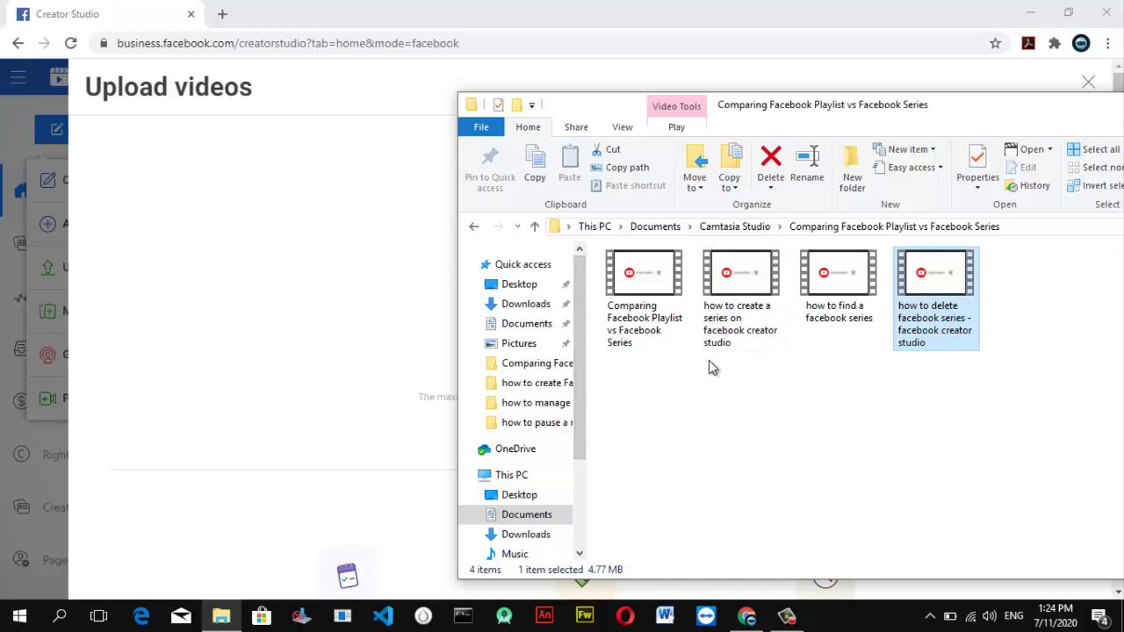
# - Add all four videos in the "Comparing Facebook Playlist vs Facebook Series" folder to the bulk upload for the Ts Tech Talk page
pyautogui.click(629, 330)
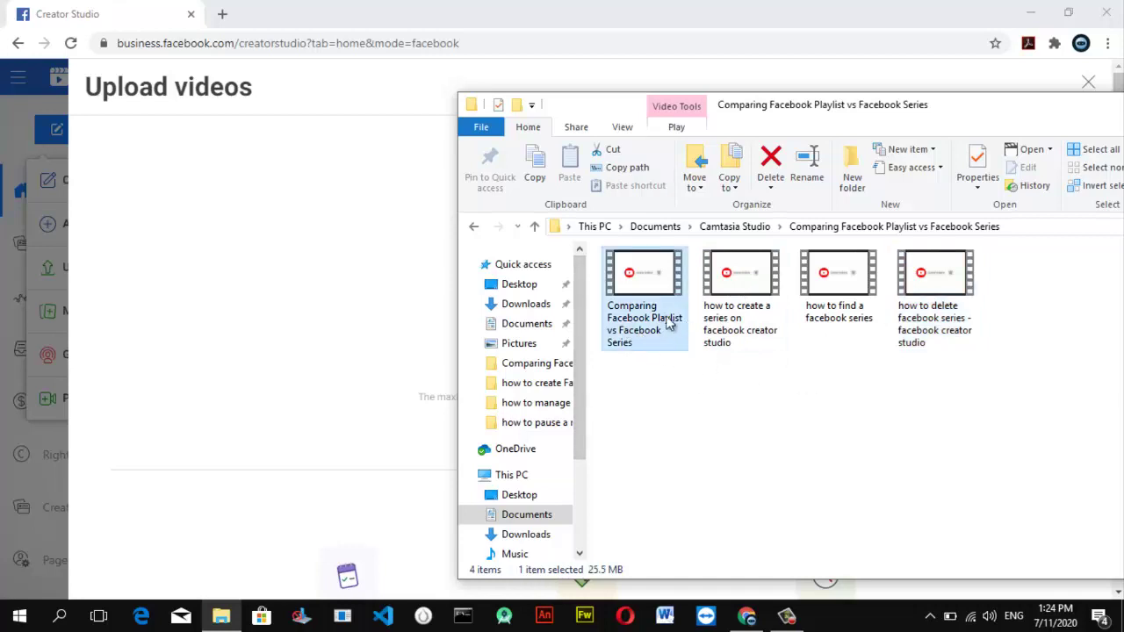
pyautogui.click(745, 335)
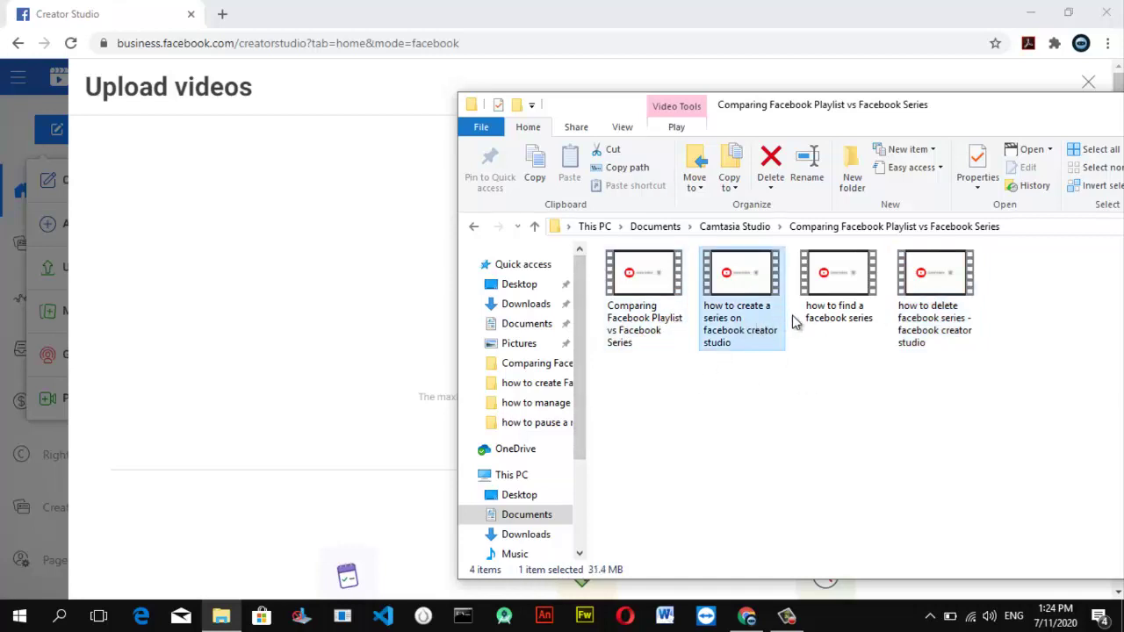
pyautogui.click(837, 323)
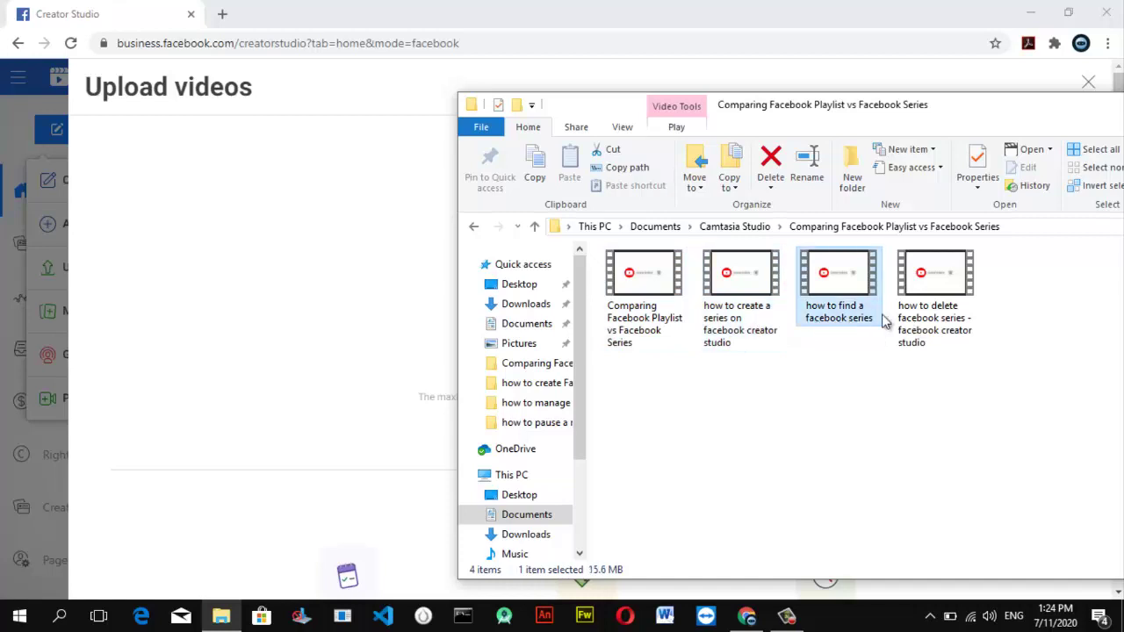
pyautogui.click(931, 330)
pyautogui.moveTo(641, 397); pyautogui.dragTo(973, 275)
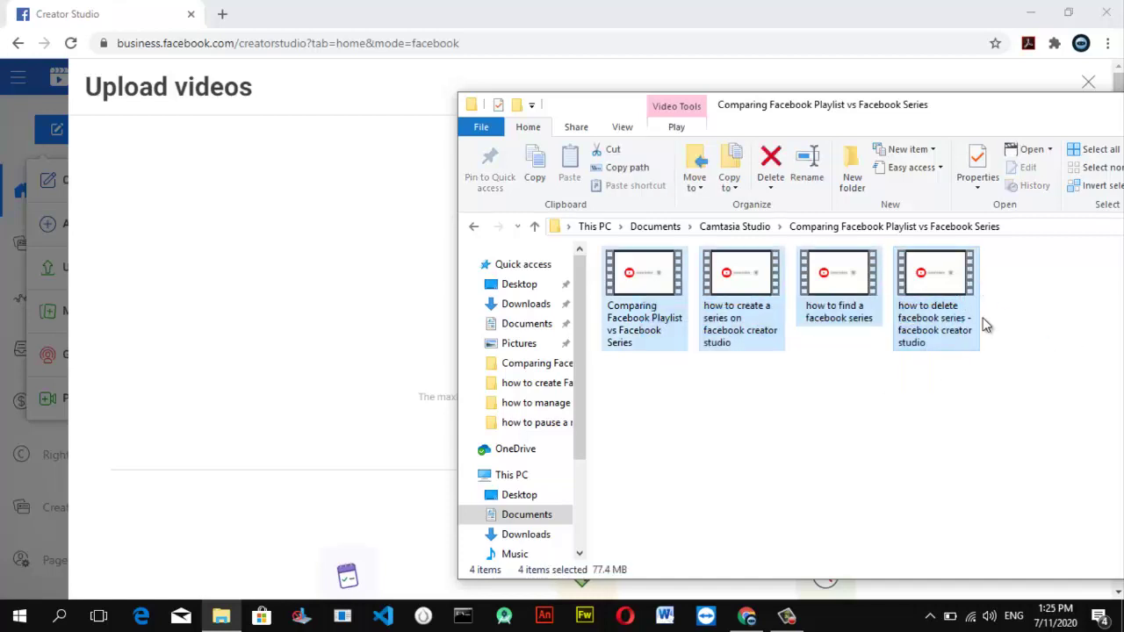
pyautogui.moveTo(902, 294); pyautogui.dragTo(321, 282)
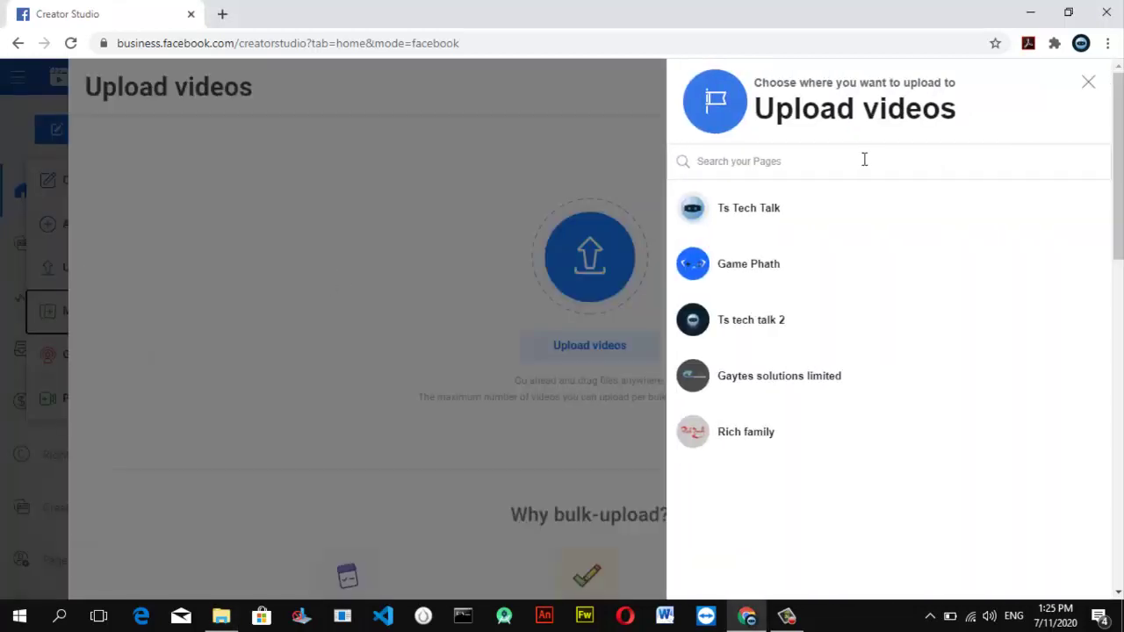
pyautogui.click(747, 221)
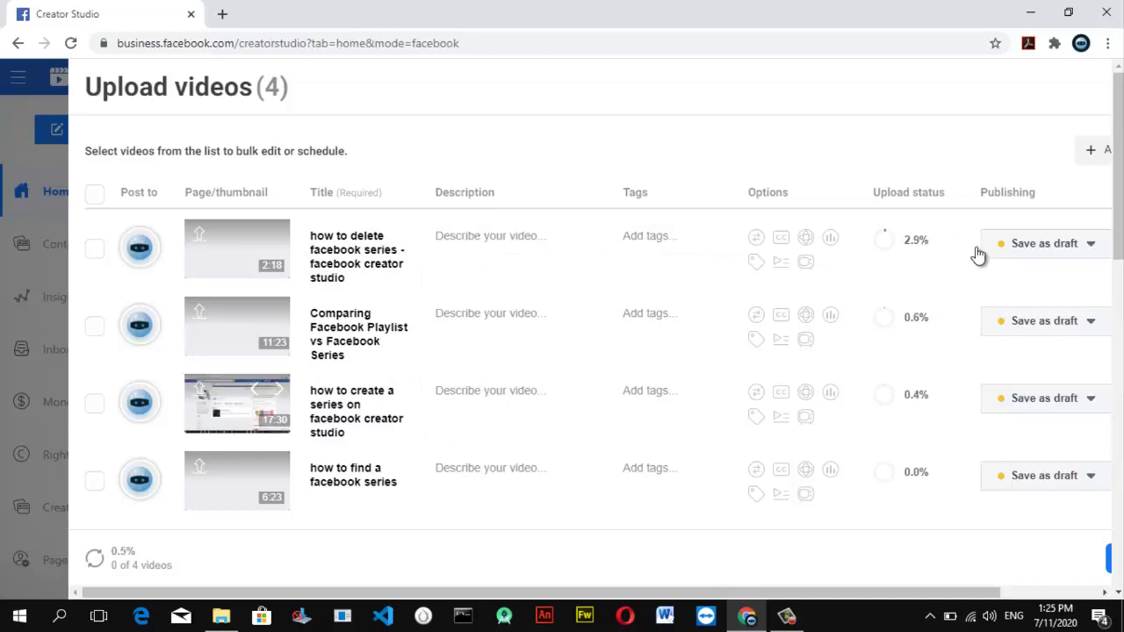
# - Look over the publishing options of the "how to delete facebook series" video and open its description for editing
pyautogui.click(1080, 253)
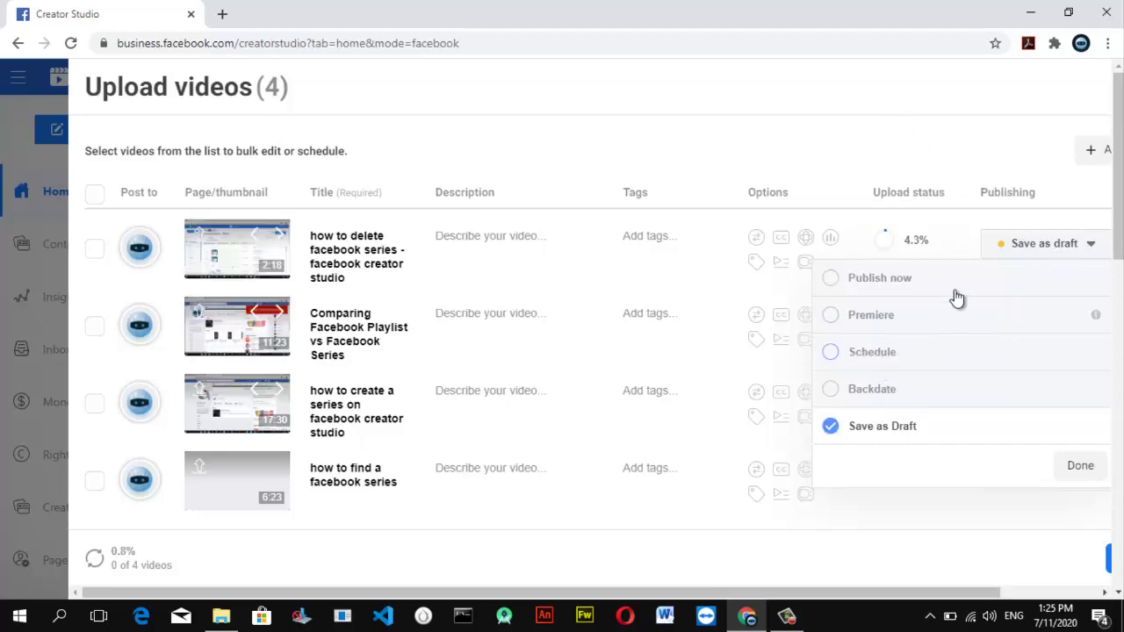
pyautogui.click(886, 154)
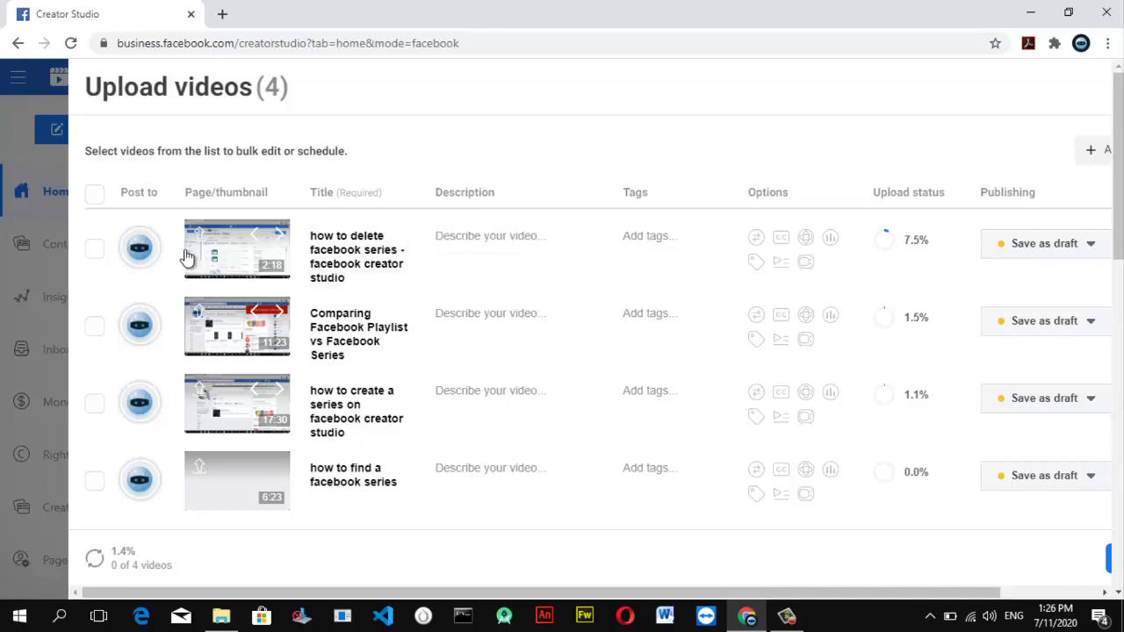
pyautogui.click(497, 244)
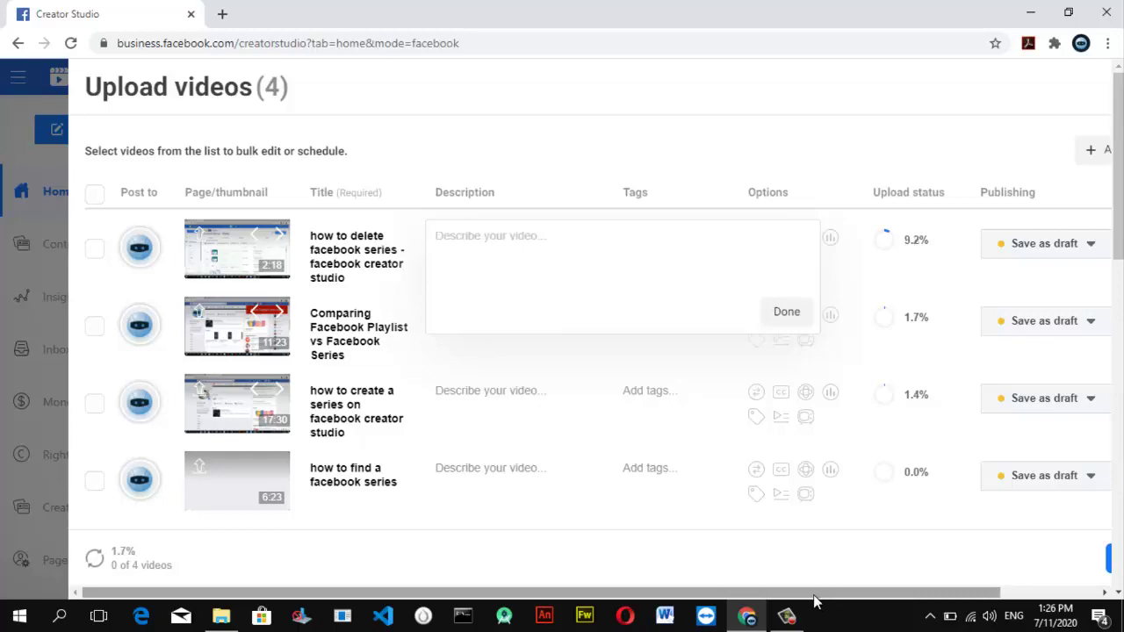
pyautogui.moveTo(789, 614)
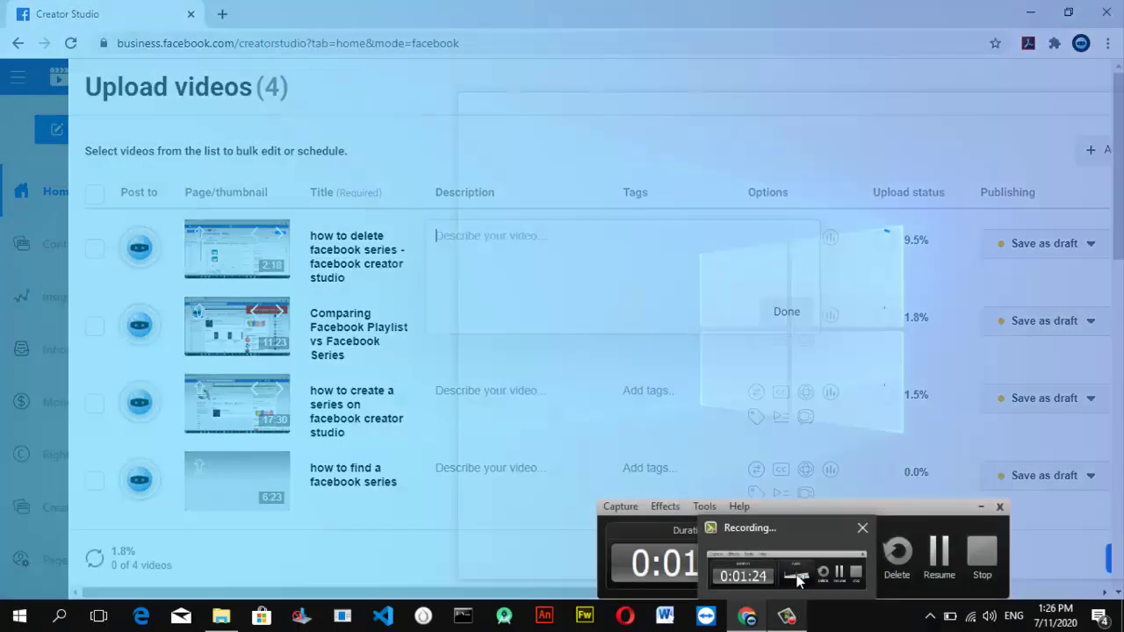
pyautogui.click(797, 580)
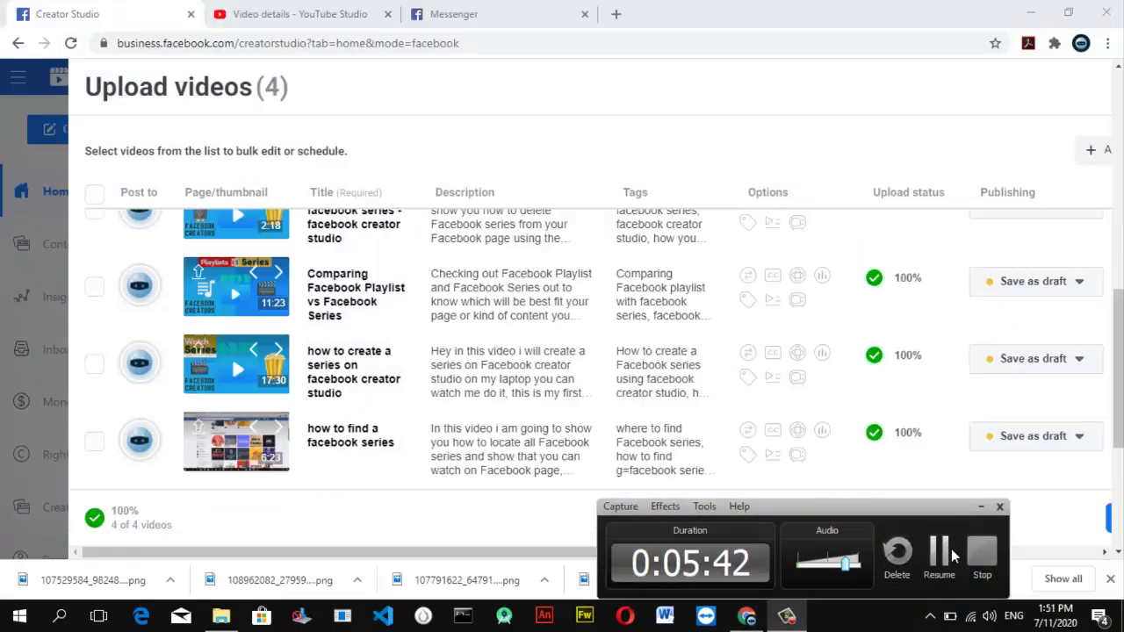
pyautogui.click(951, 549)
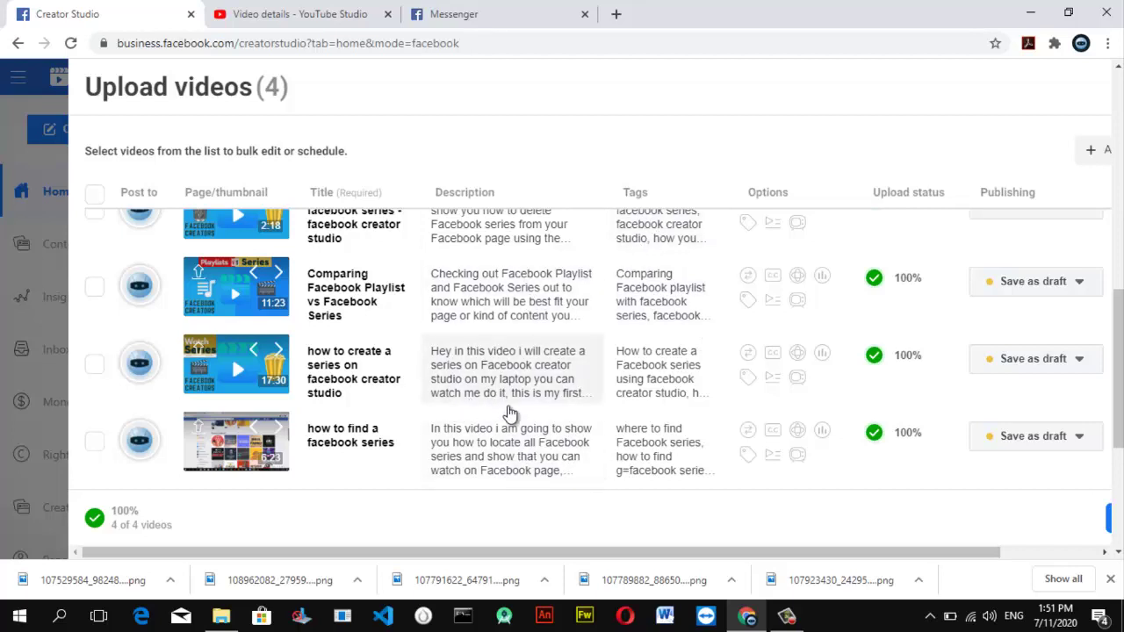
# - Capitalize "Facebook" in the last video's title so it reads "how to find a Facebook series"
pyautogui.click(344, 439)
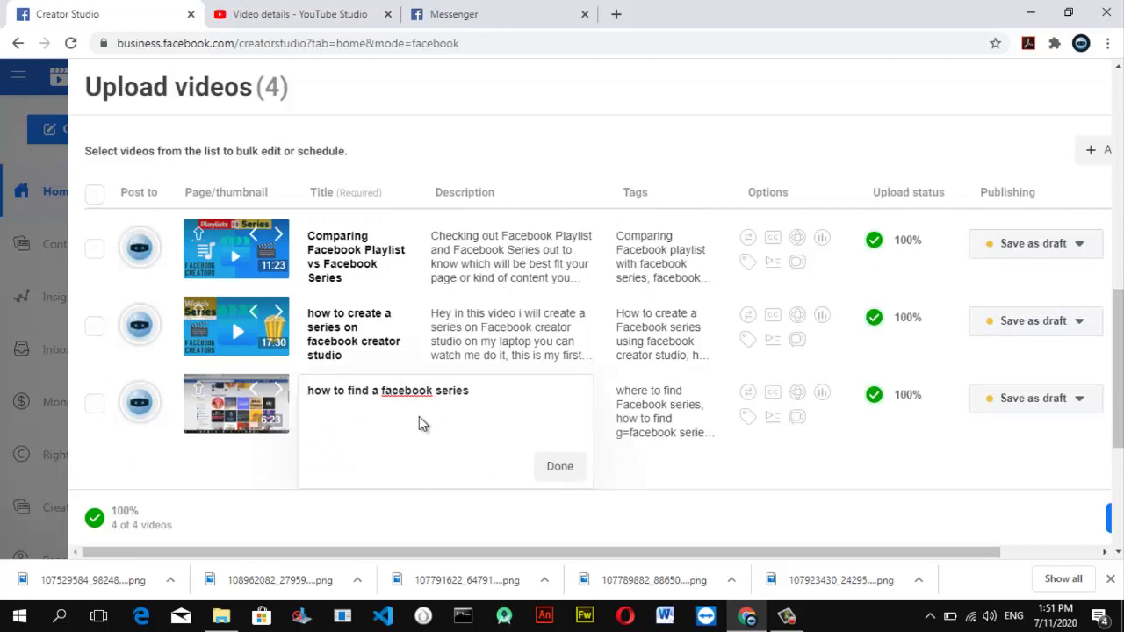
pyautogui.press('Delete')
pyautogui.write('F')
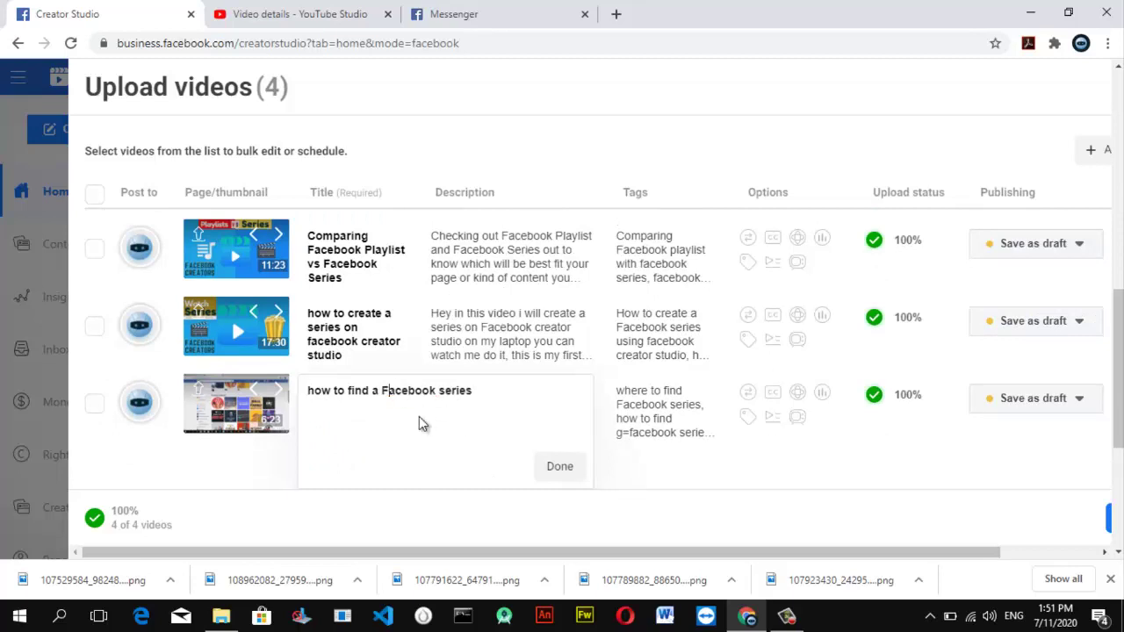
pyautogui.click(560, 468)
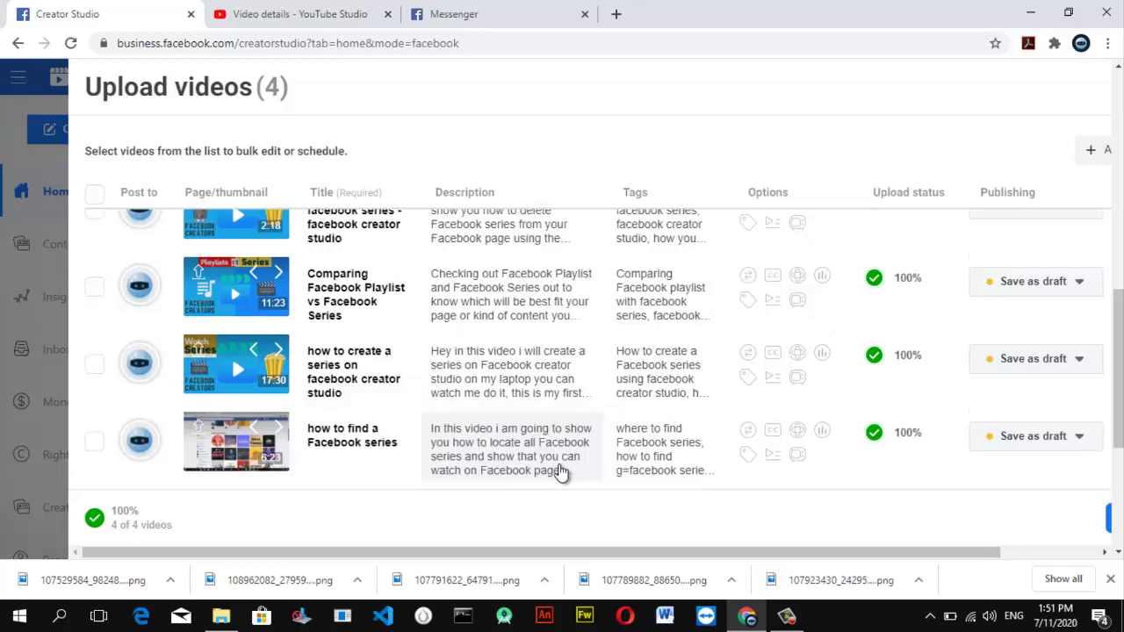
# - Try inserting text at the start of the "how to find a Facebook series" video's description, remove it and finish editing the description
pyautogui.click(481, 436)
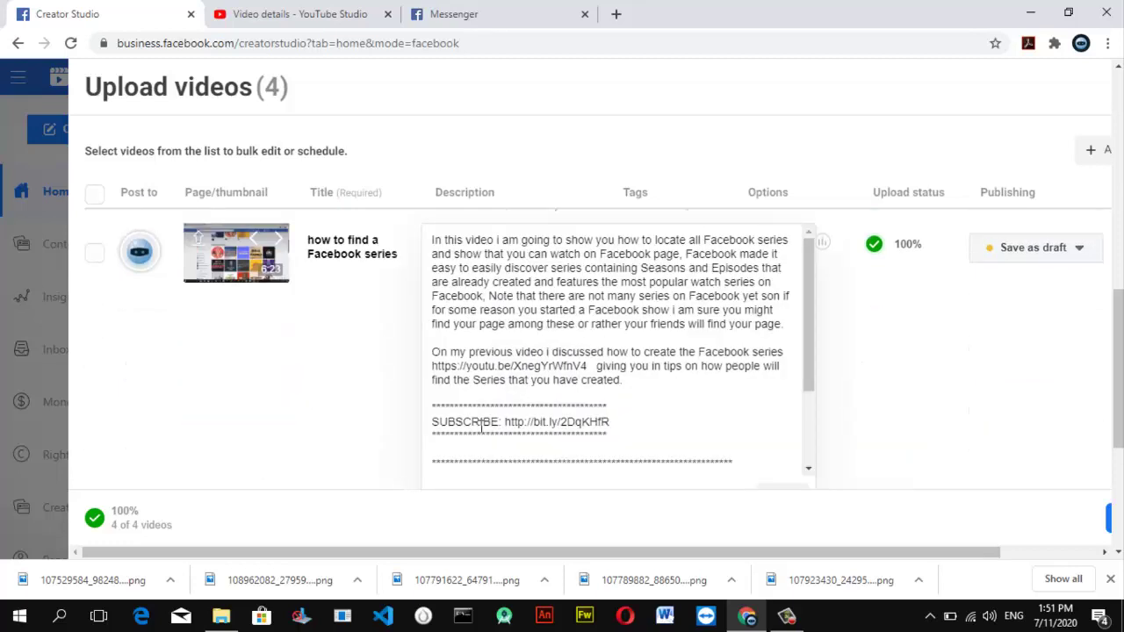
pyautogui.click(432, 240)
pyautogui.write('shhstd')
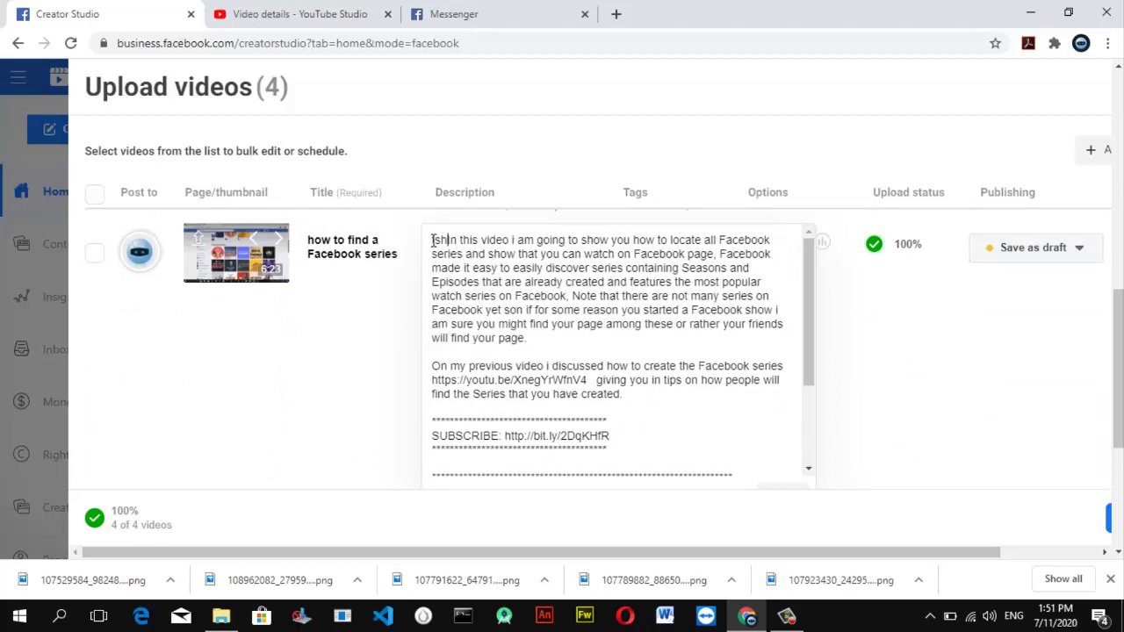
pyautogui.press('BackSpace')
pyautogui.press('BackSpace')
pyautogui.press('BackSpace')
pyautogui.press('BackSpace')
pyautogui.press('BackSpace')
pyautogui.press('BackSpace')
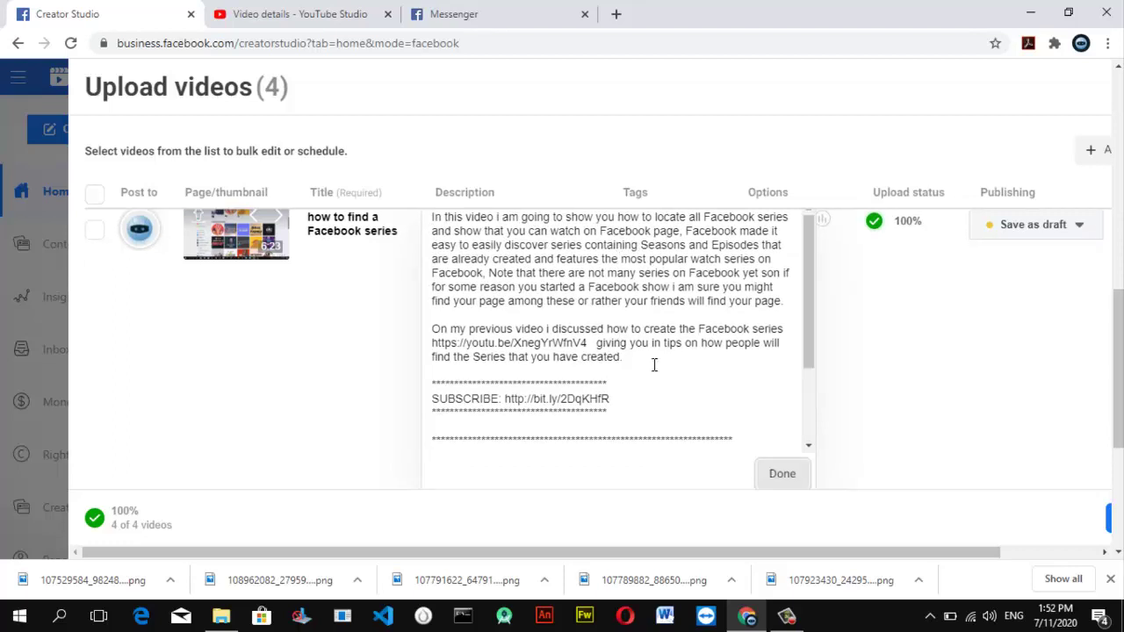
pyautogui.click(776, 474)
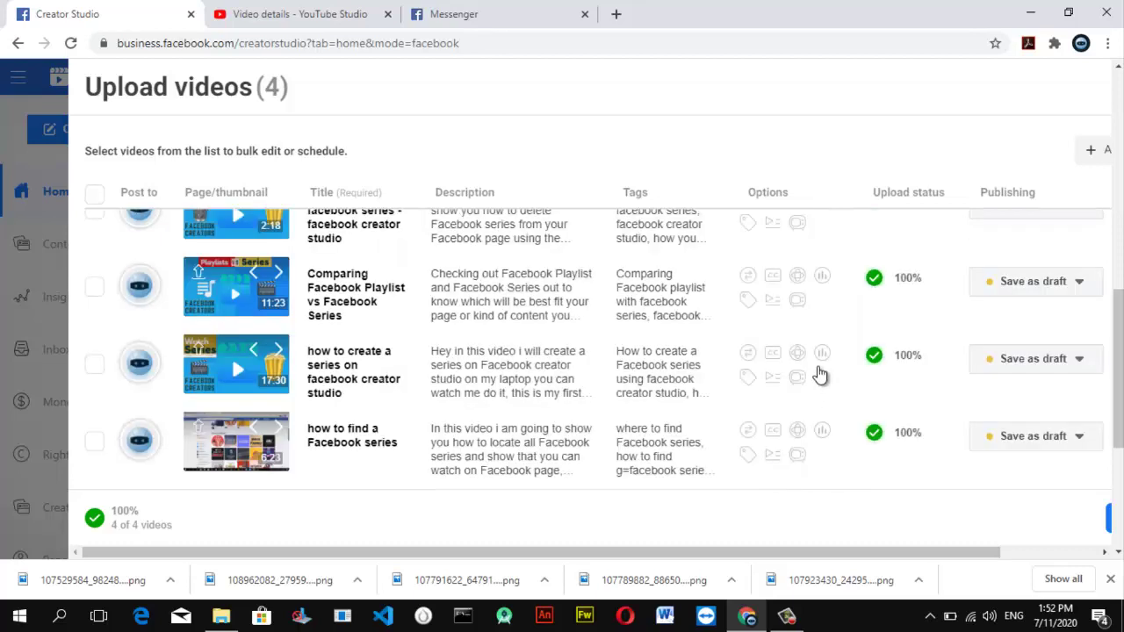
# - Remove the misspelled tag "how to find g=facebook series on faceboo" from the "how to find a Facebook series" video
pyautogui.click(672, 440)
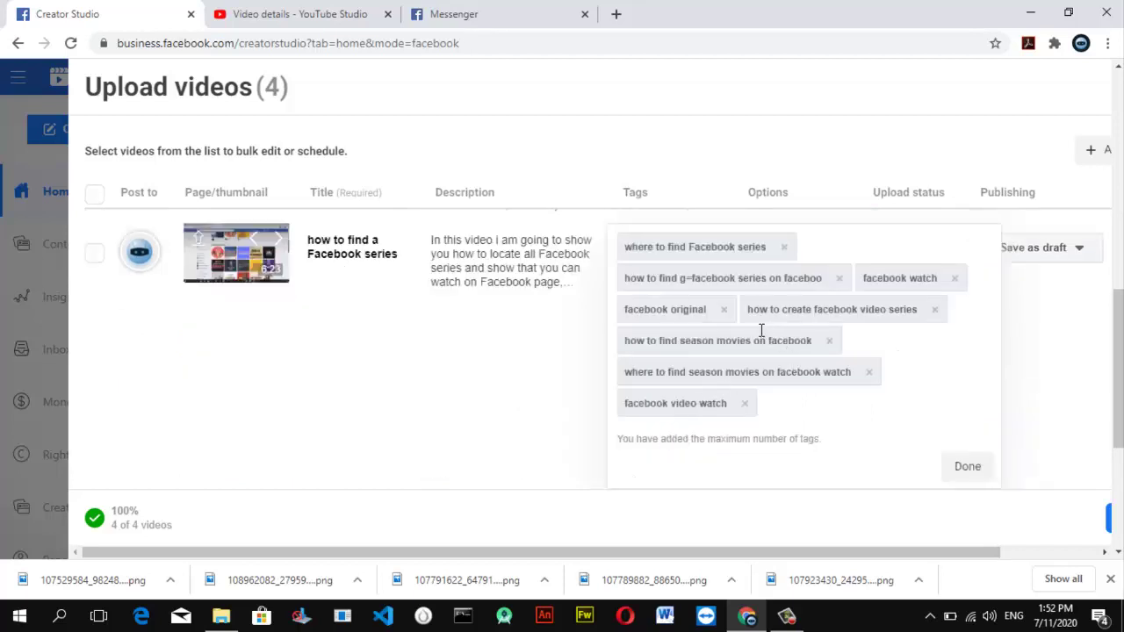
pyautogui.doubleClick(694, 278)
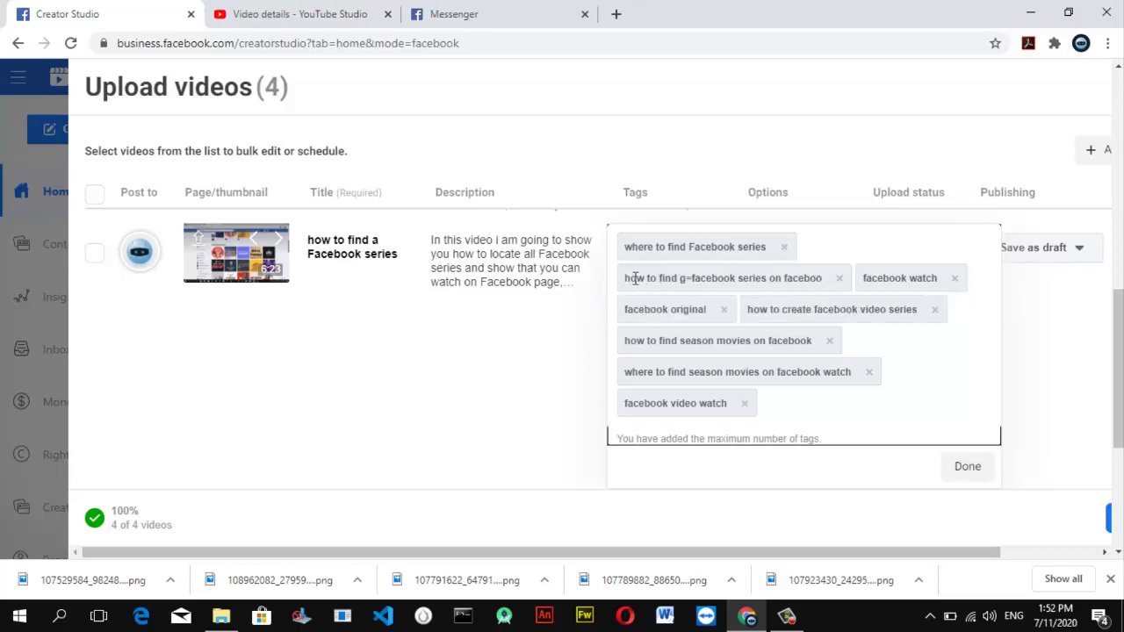
pyautogui.moveTo(627, 278); pyautogui.dragTo(708, 291)
pyautogui.click(710, 292)
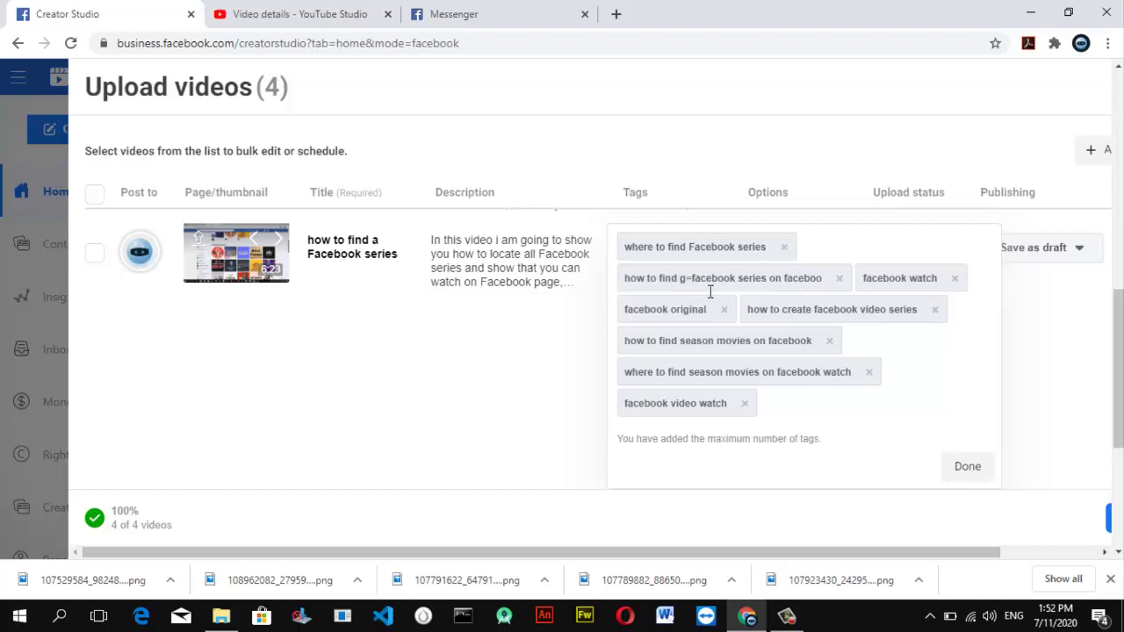
pyautogui.click(840, 281)
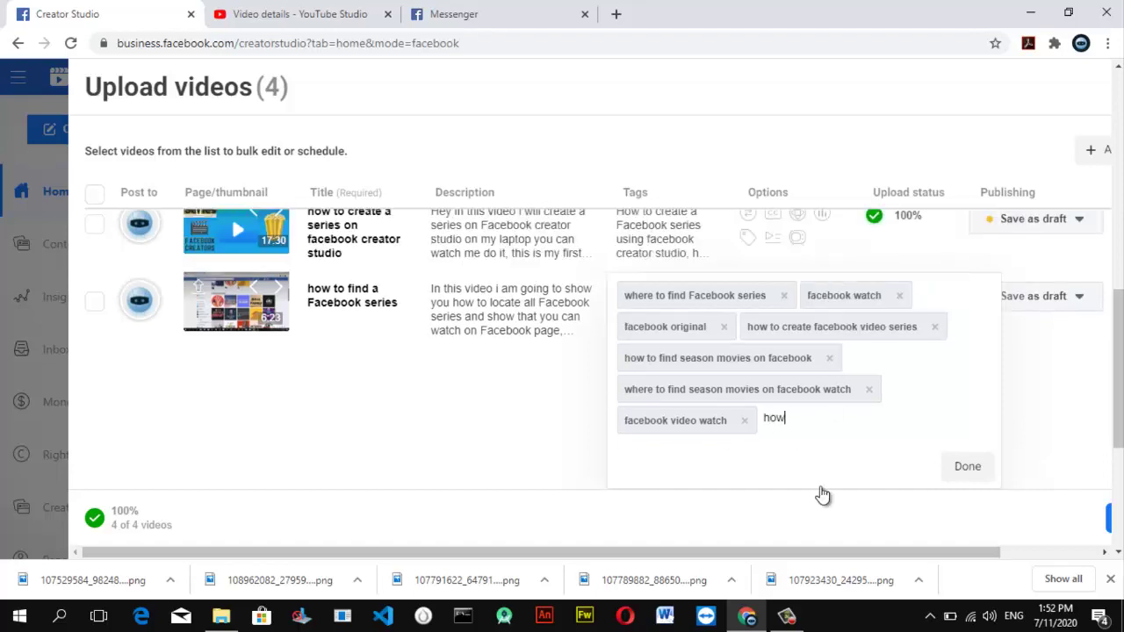
# - Try adding the tag "how to find a series on facebook" to the last video and remove it again
pyautogui.write('how to find a s')
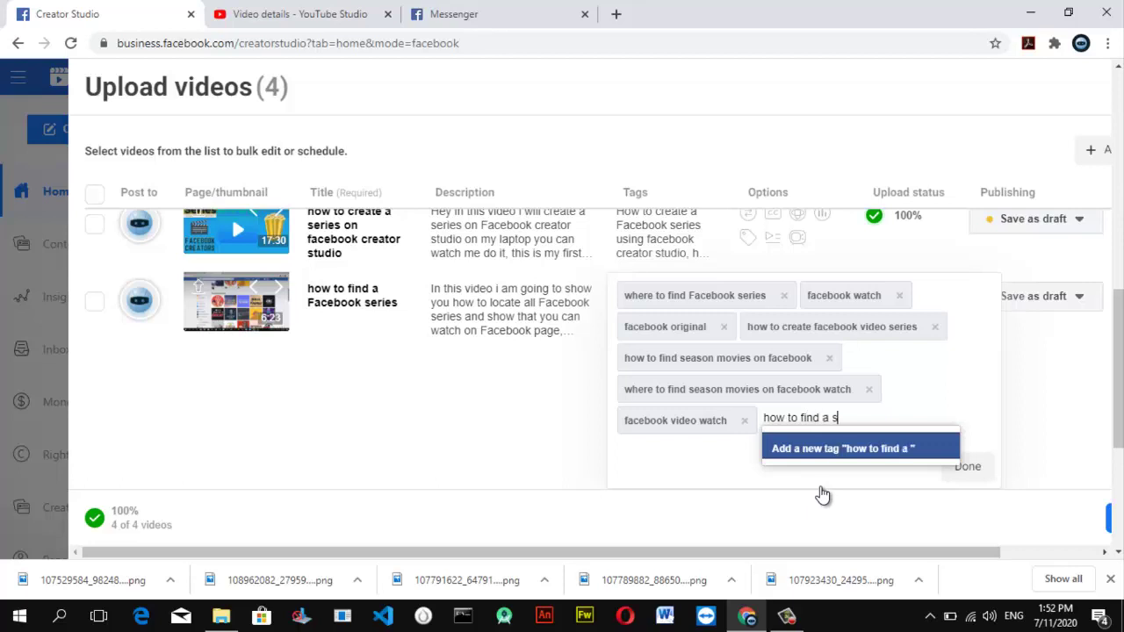
pyautogui.write('eries on')
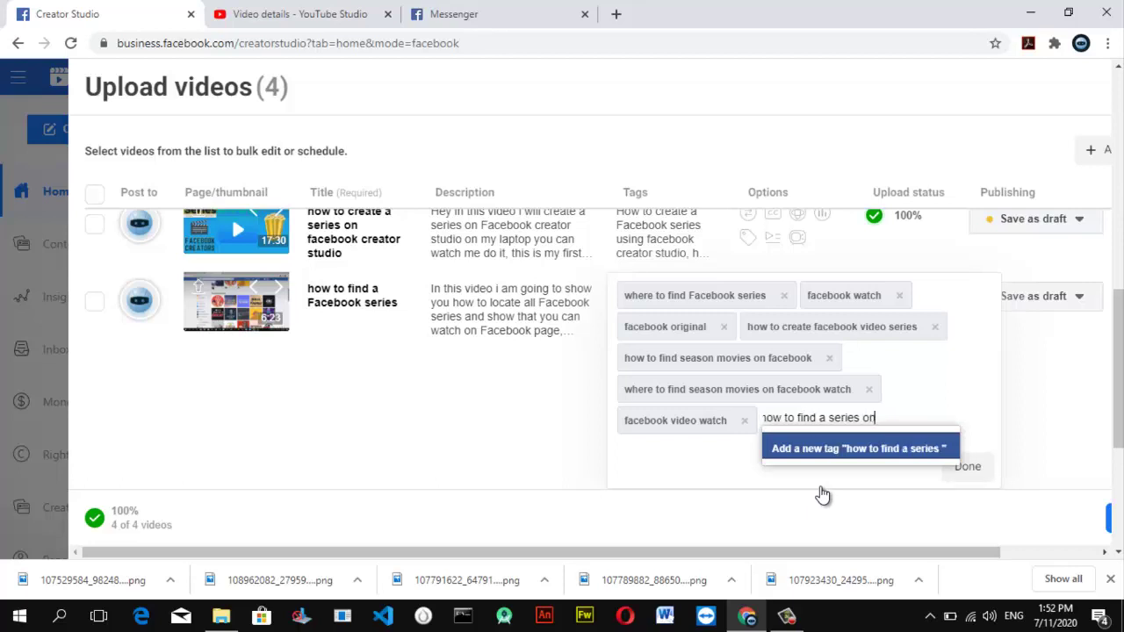
pyautogui.write(' facebook')
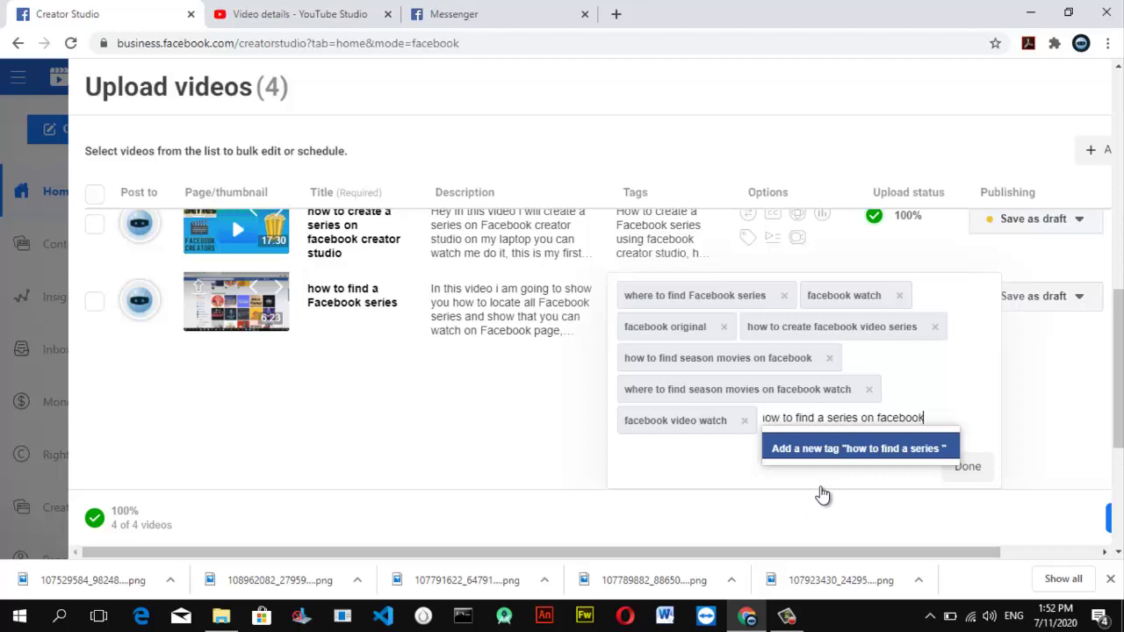
pyautogui.press('Return')
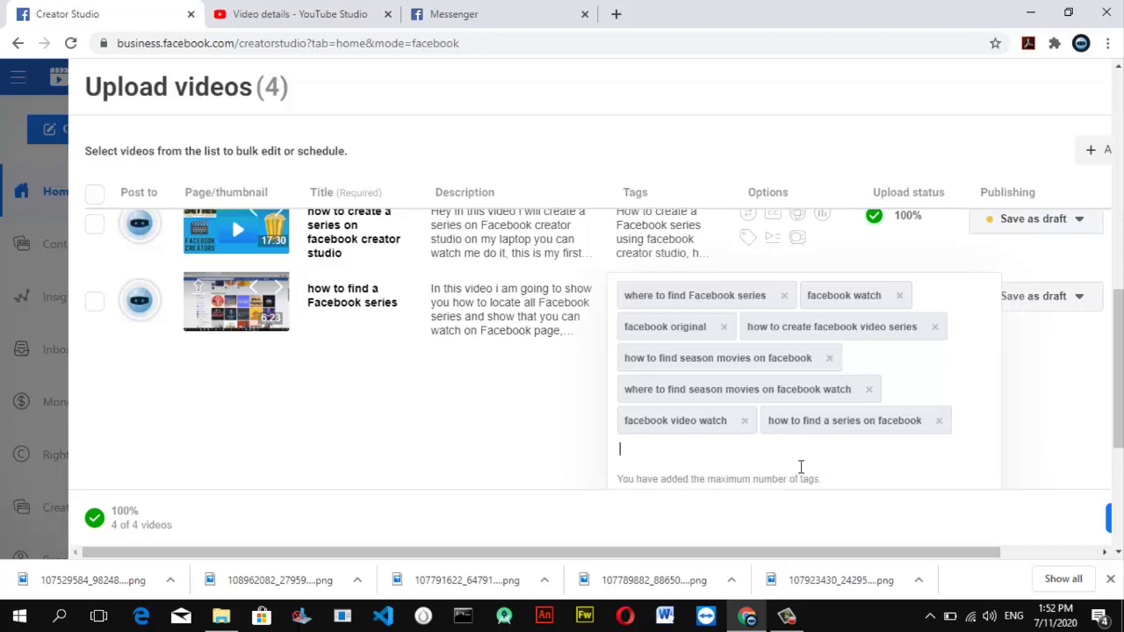
pyautogui.scroll(-1, 801, 466)
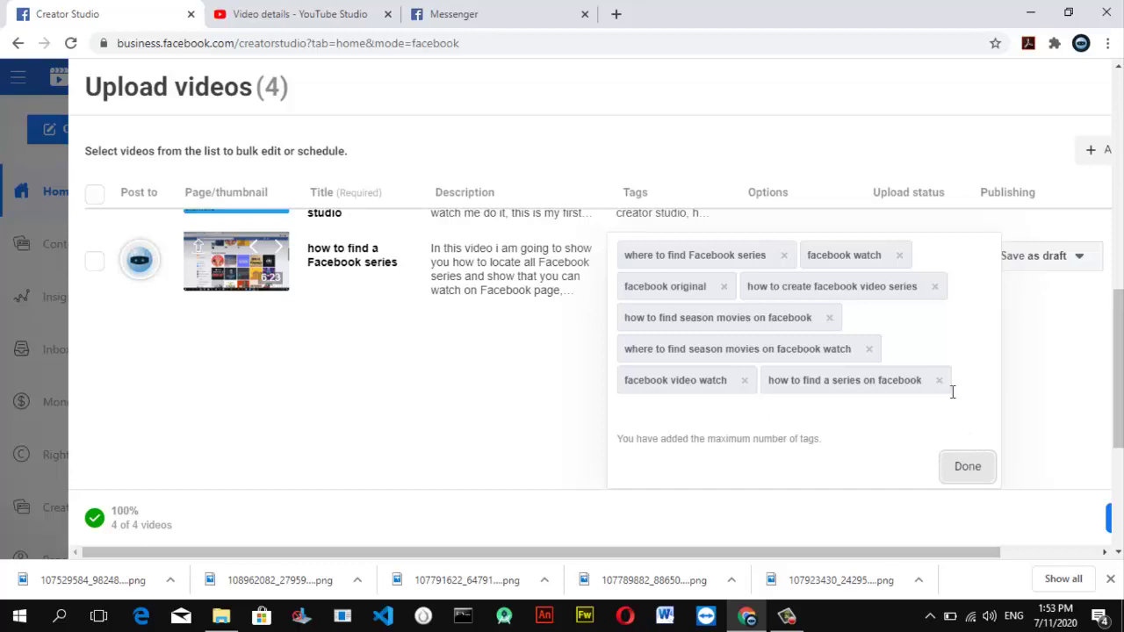
pyautogui.click(896, 405)
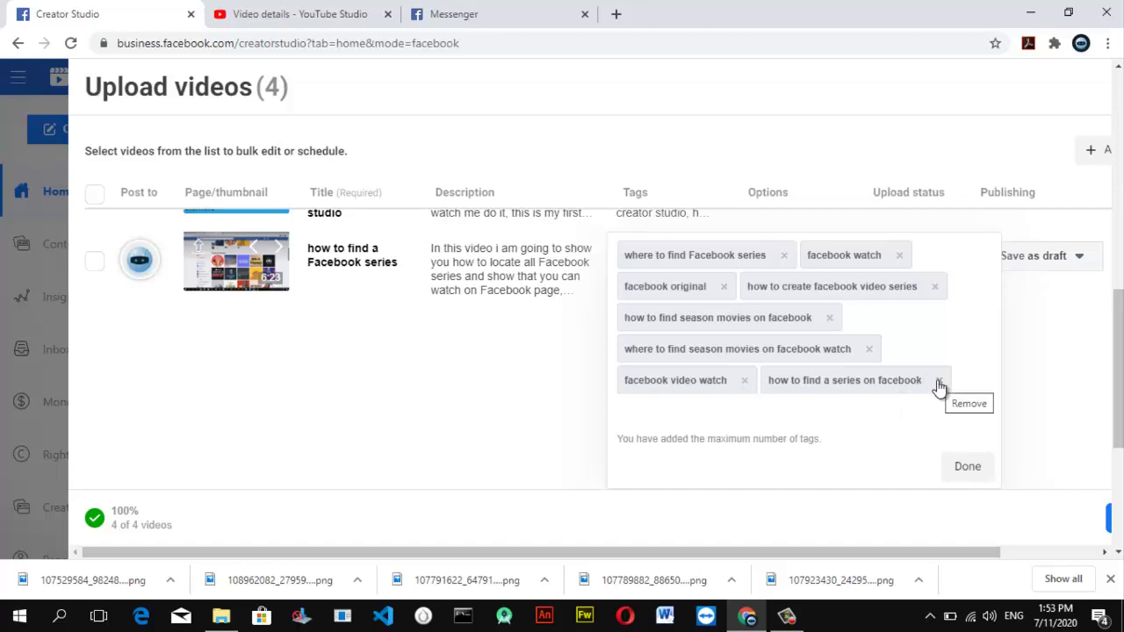
pyautogui.click(938, 381)
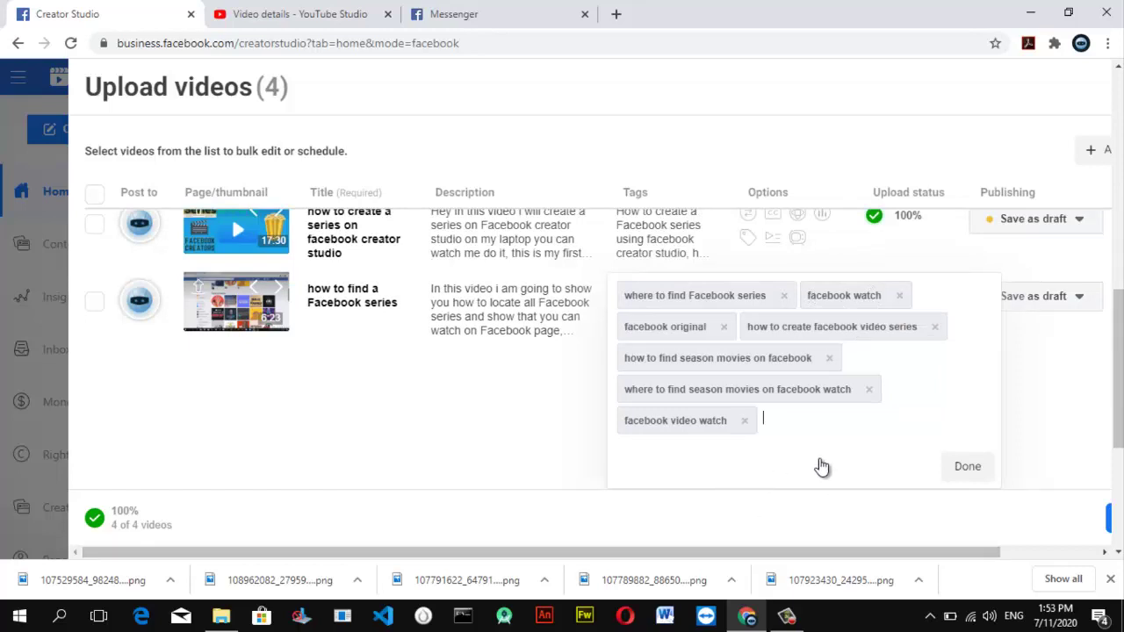
# - Enter "Facebook watch" as the text of a new tag for the last video, with a capital F
pyautogui.write('facebo')
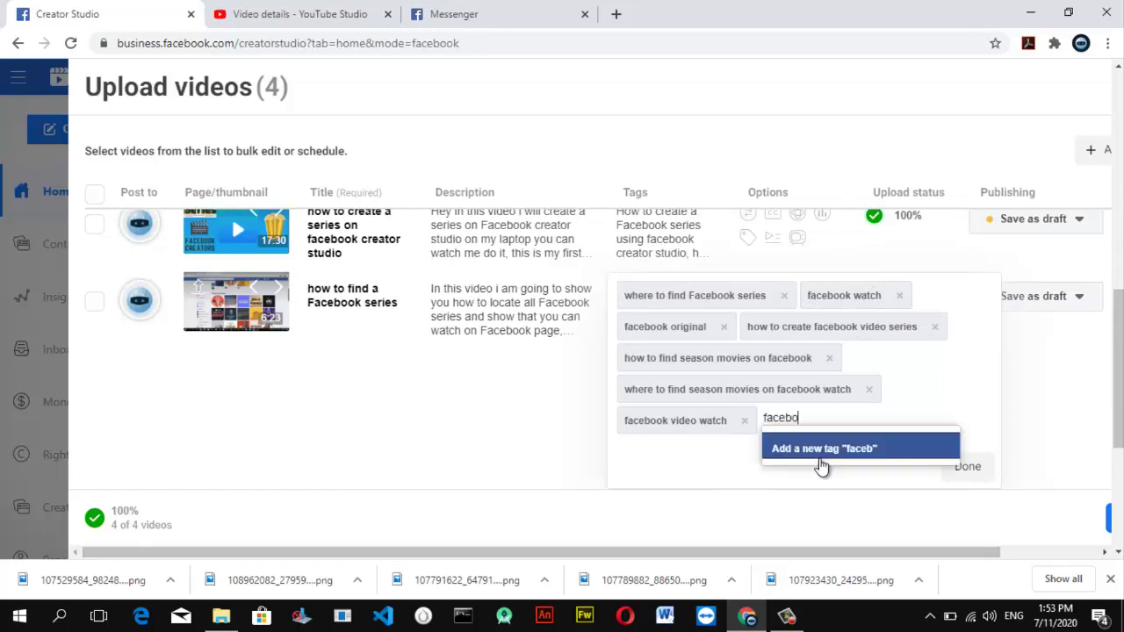
pyautogui.write('ok watxch')
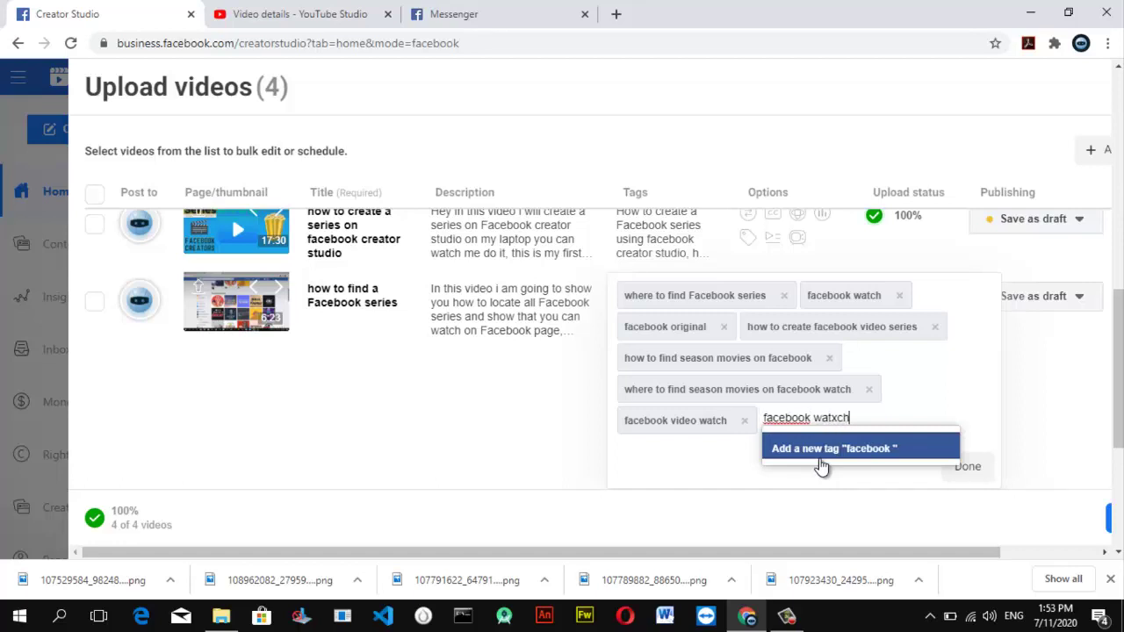
pyautogui.press('BackSpace')
pyautogui.press('BackSpace')
pyautogui.press('BackSpace')
pyautogui.write('c')
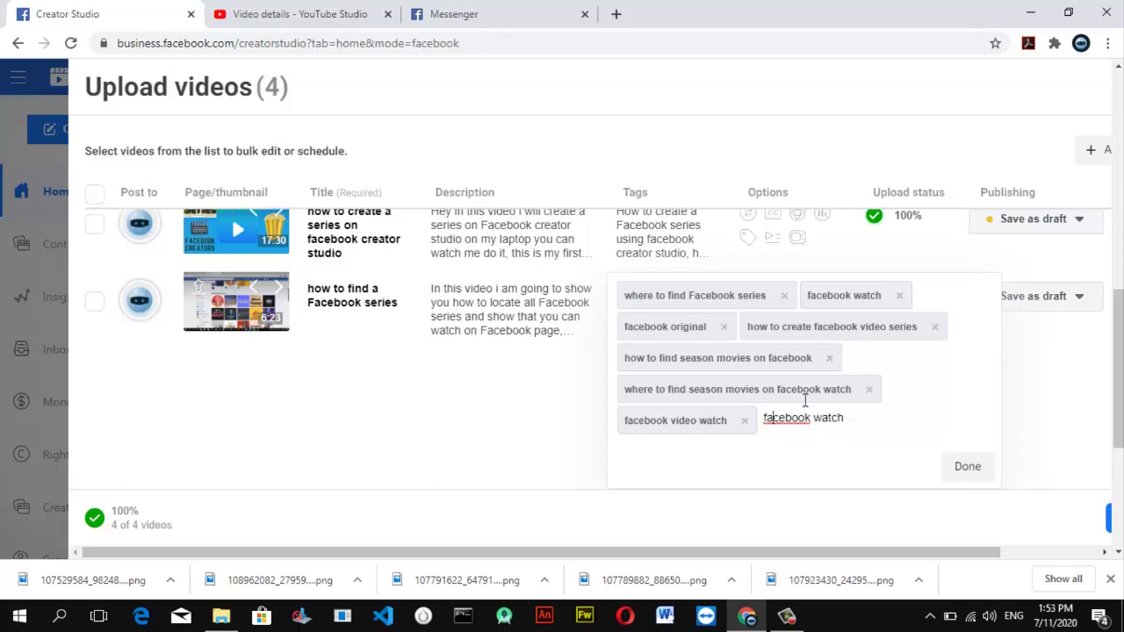
pyautogui.press('BackSpace')
pyautogui.write('F')
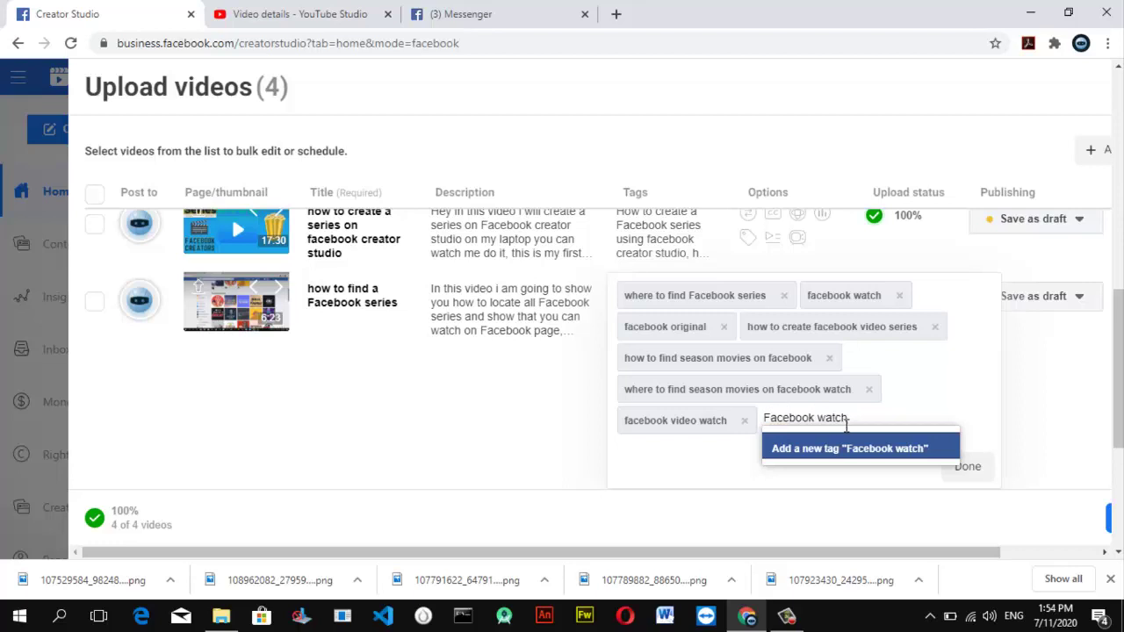
# - Replace the new tag's text with "how to find Facebook serie", add it to the last video and finish editing the tags
pyautogui.press('BackSpace')
pyautogui.press('BackSpace')
pyautogui.press('BackSpace')
pyautogui.press('BackSpace')
pyautogui.press('BackSpace')
pyautogui.write('how t')
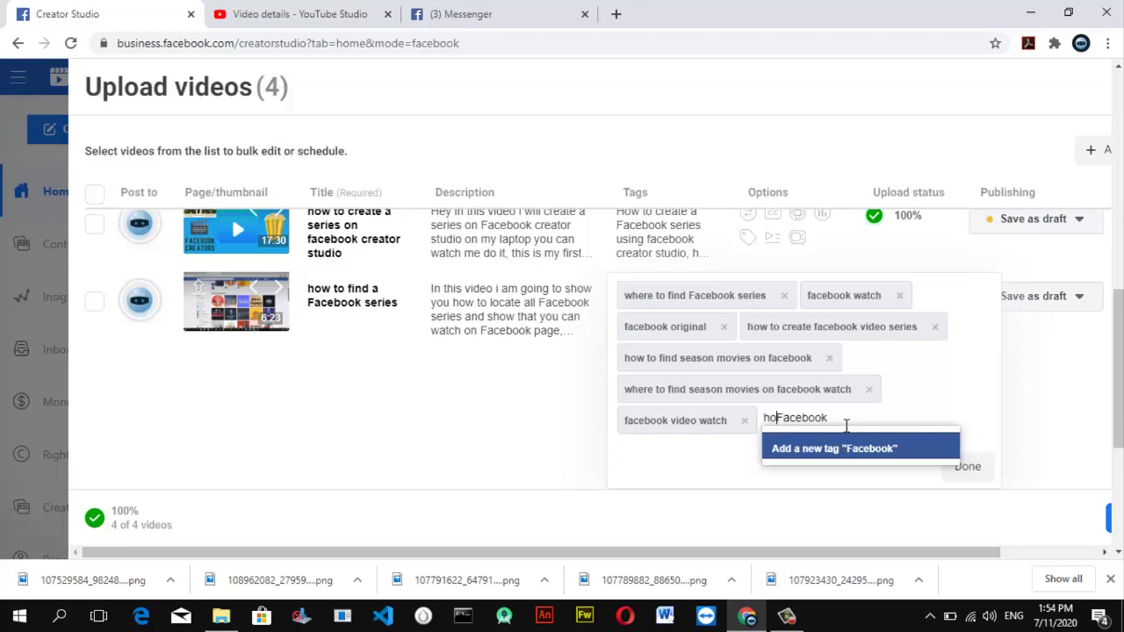
pyautogui.write('o find ')
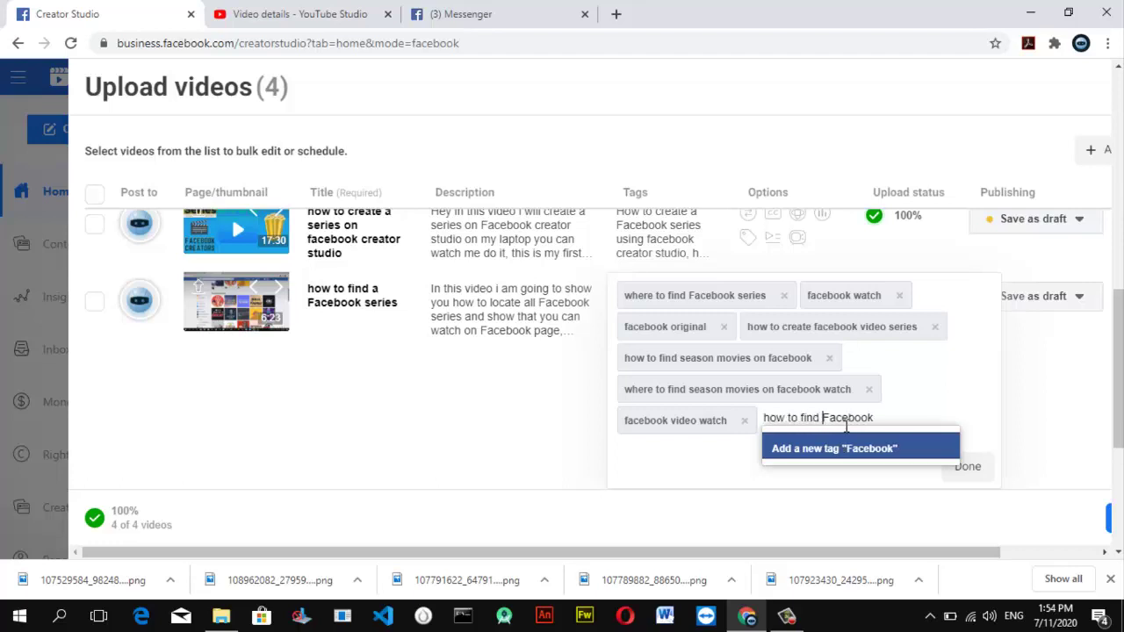
pyautogui.write('facebook ')
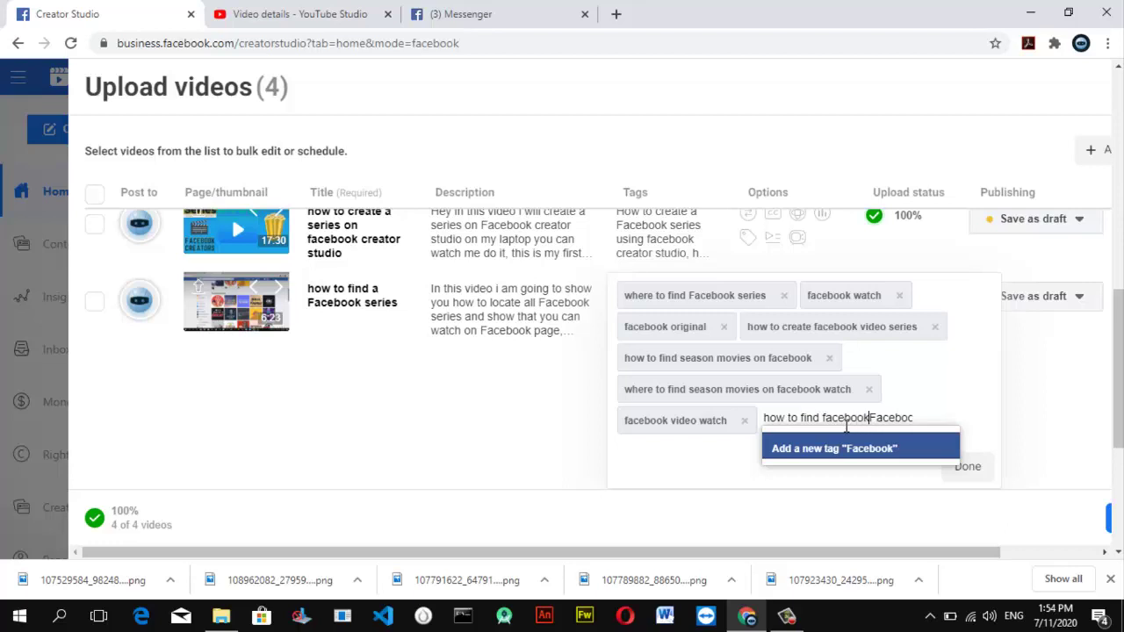
pyautogui.write('swe')
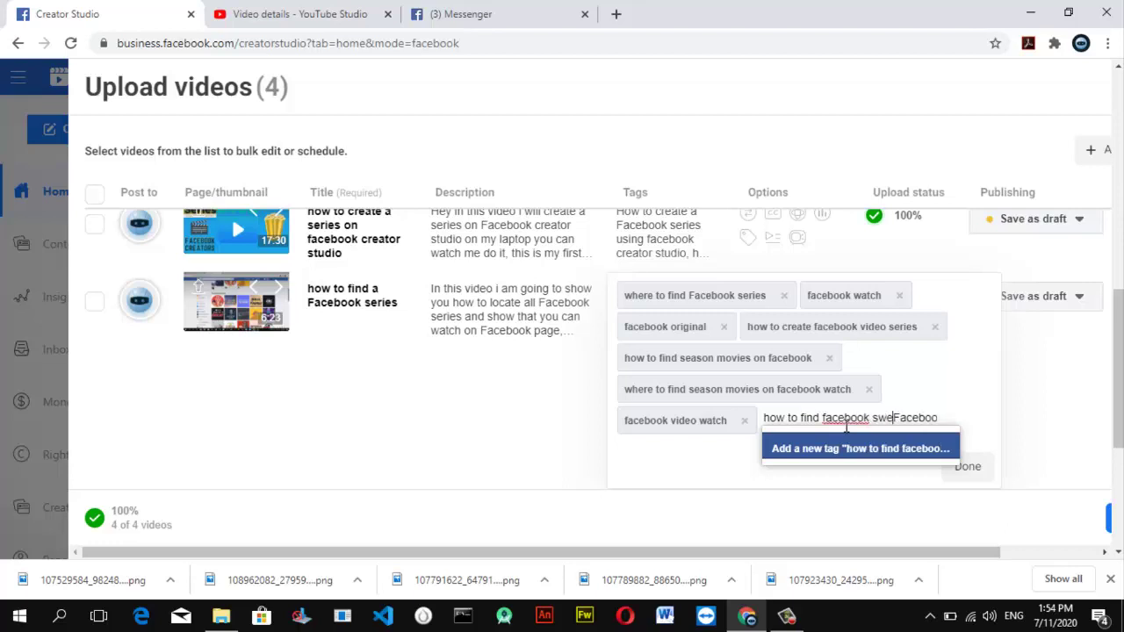
pyautogui.press('BackSpace')
pyautogui.press('BackSpace')
pyautogui.write('er')
pyautogui.write('ies')
pyautogui.press('Delete')
pyautogui.press('Delete')
pyautogui.press('Delete')
pyautogui.press('Delete')
pyautogui.press('Delete')
pyautogui.press('Delete')
pyautogui.press('Delete')
pyautogui.press('Delete')
pyautogui.write('F')
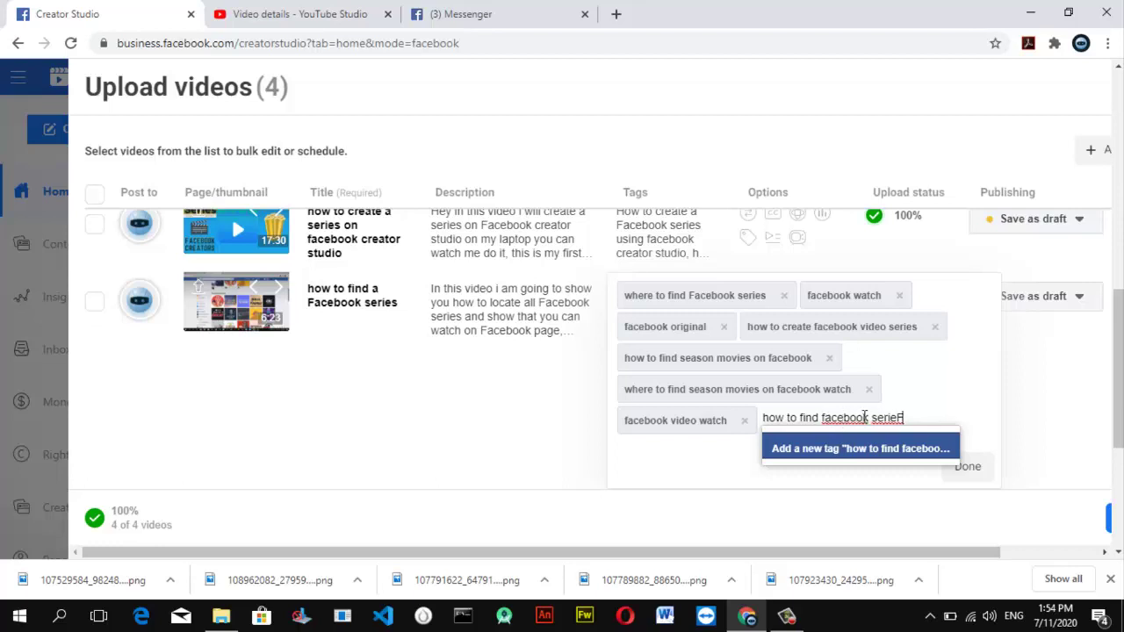
pyautogui.press('BackSpace')
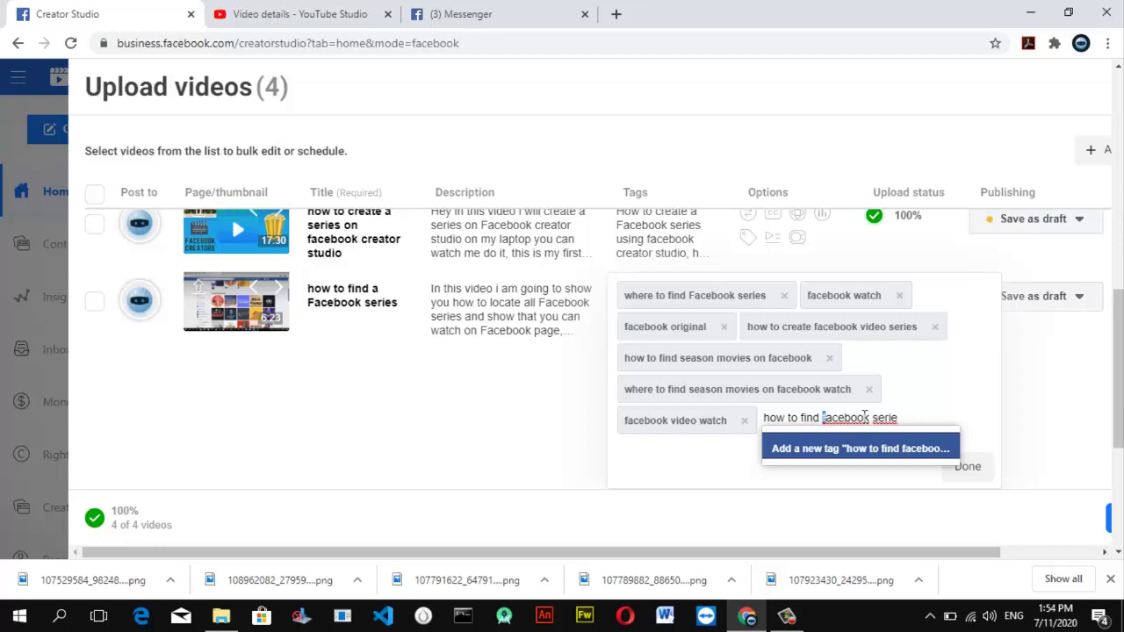
pyautogui.write('F')
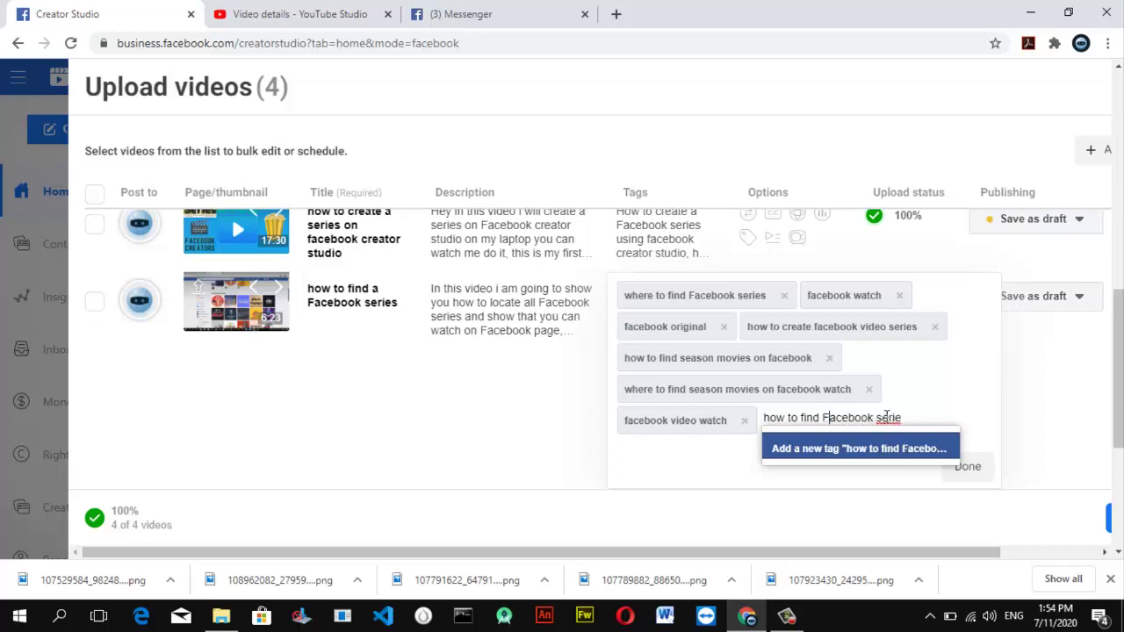
pyautogui.press('Return')
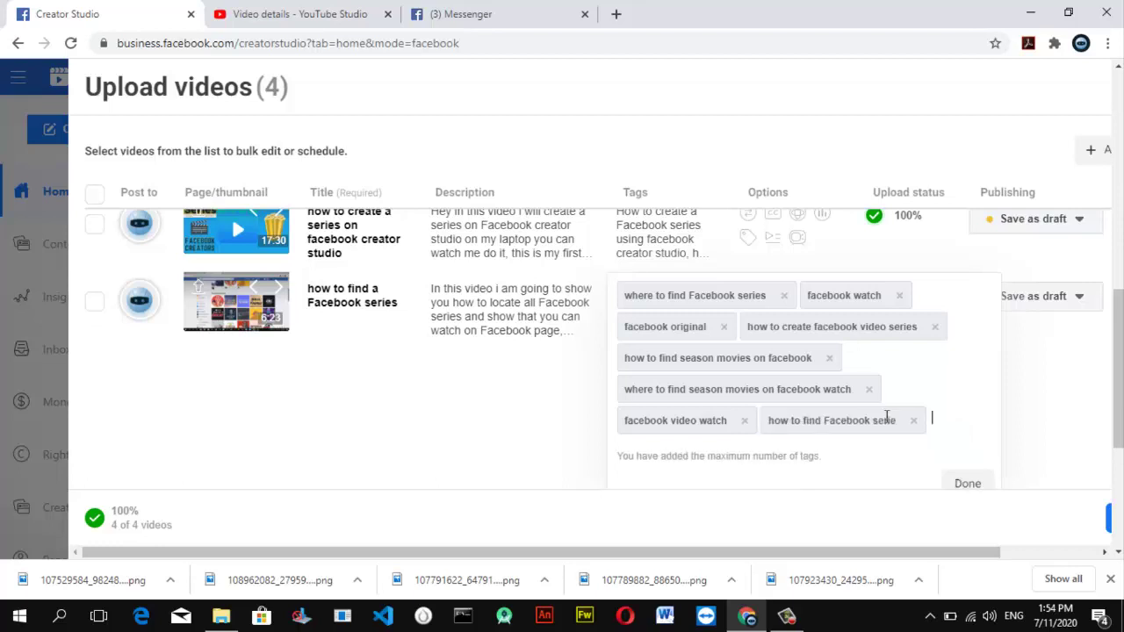
pyautogui.click(966, 482)
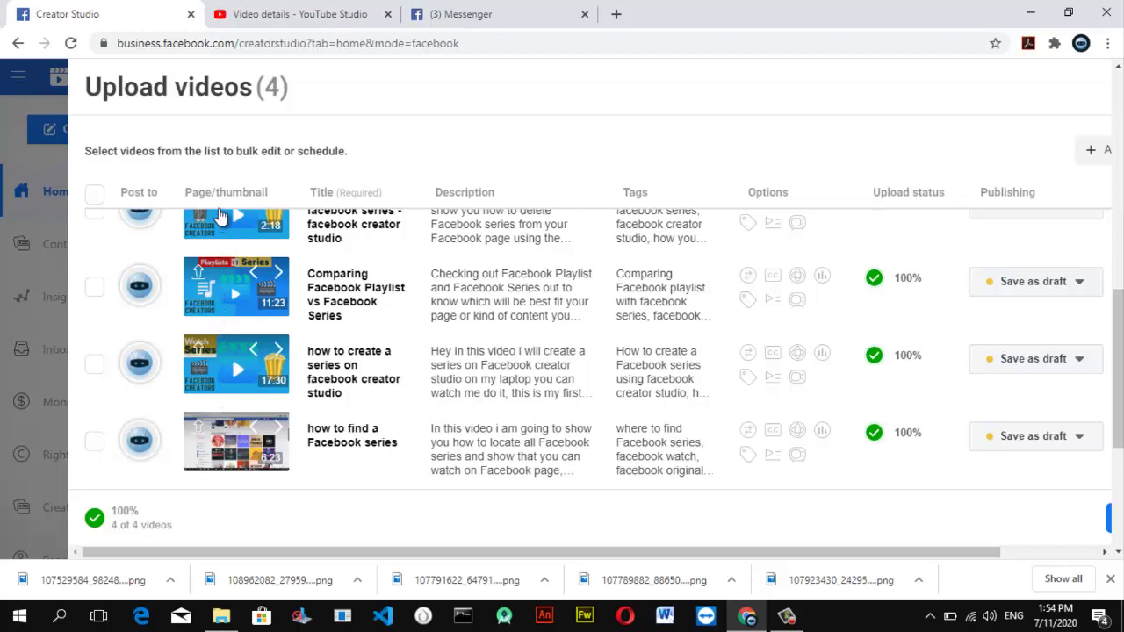
pyautogui.click(213, 440)
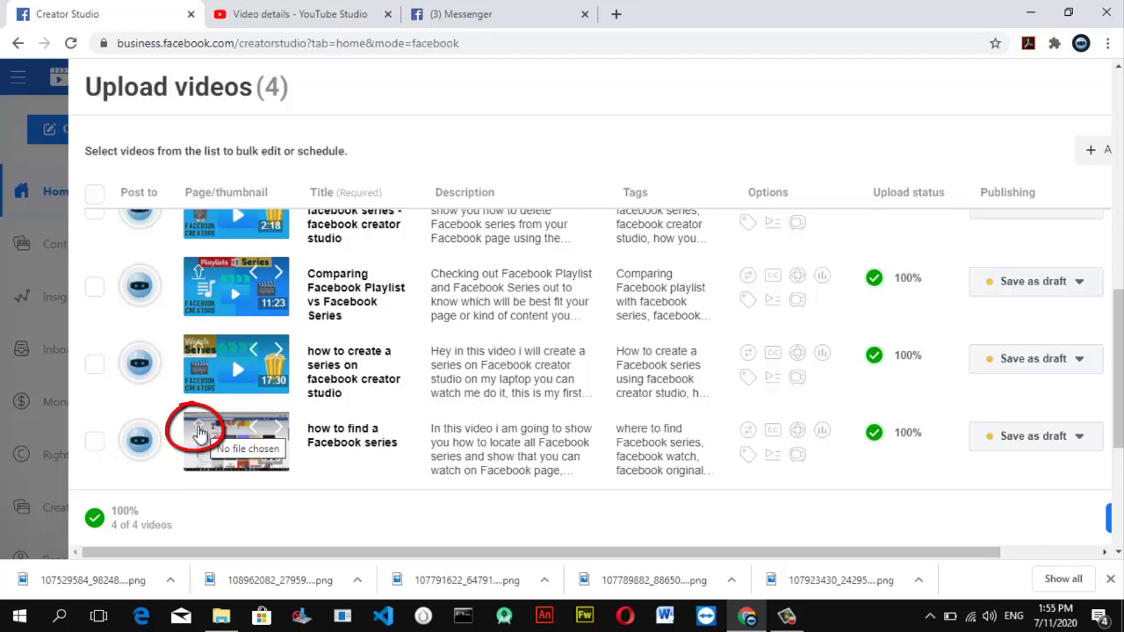
pyautogui.click(200, 432)
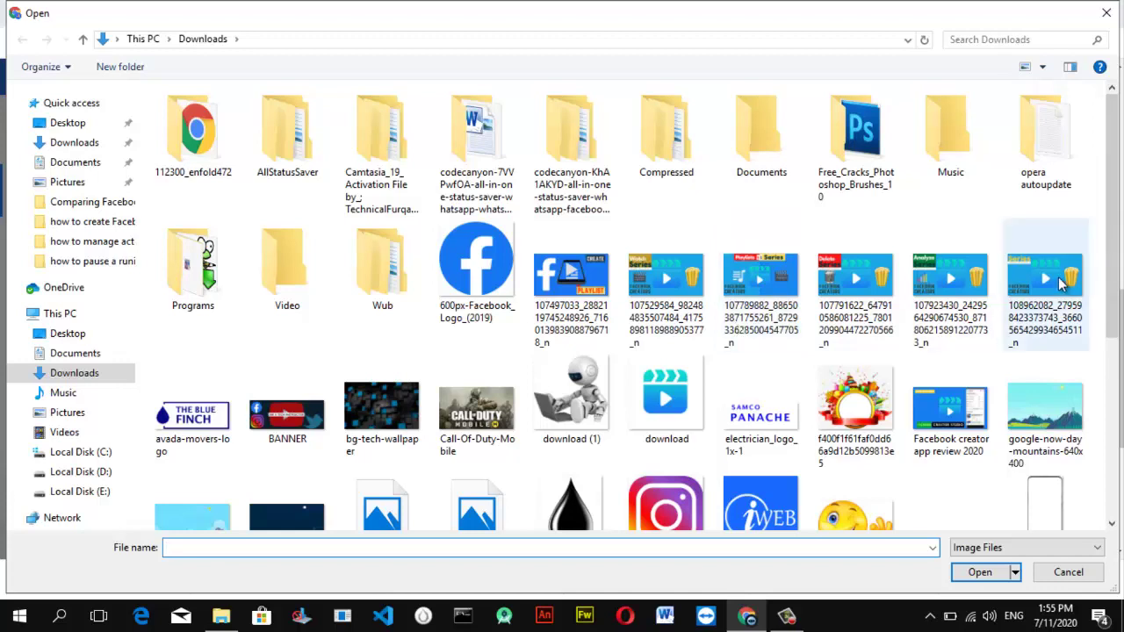
pyautogui.click(1060, 283)
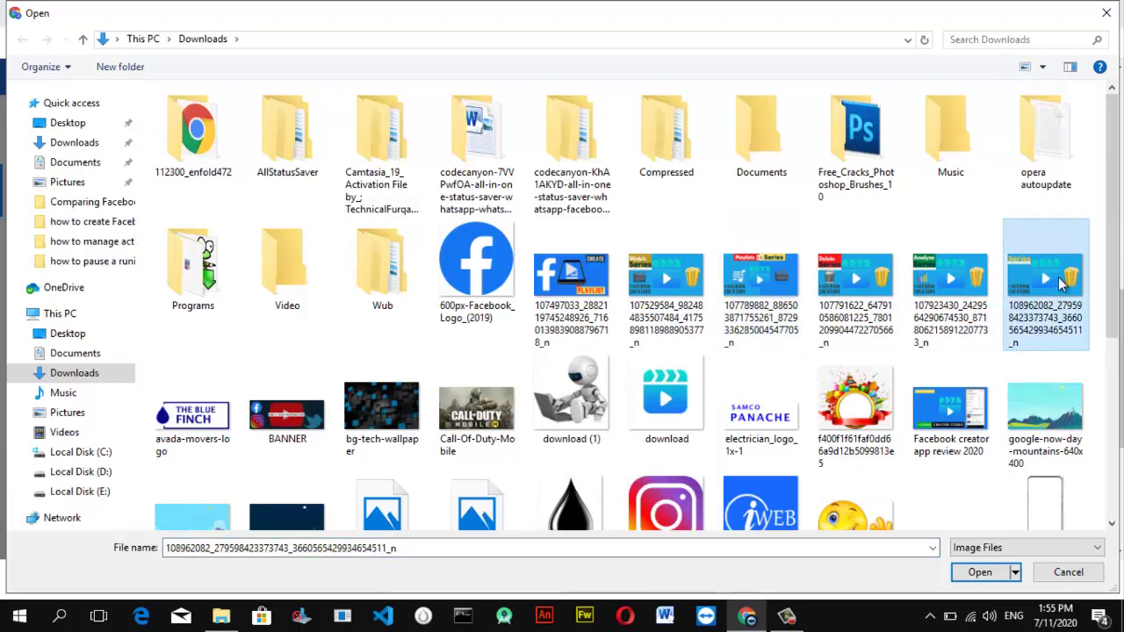
pyautogui.click(976, 572)
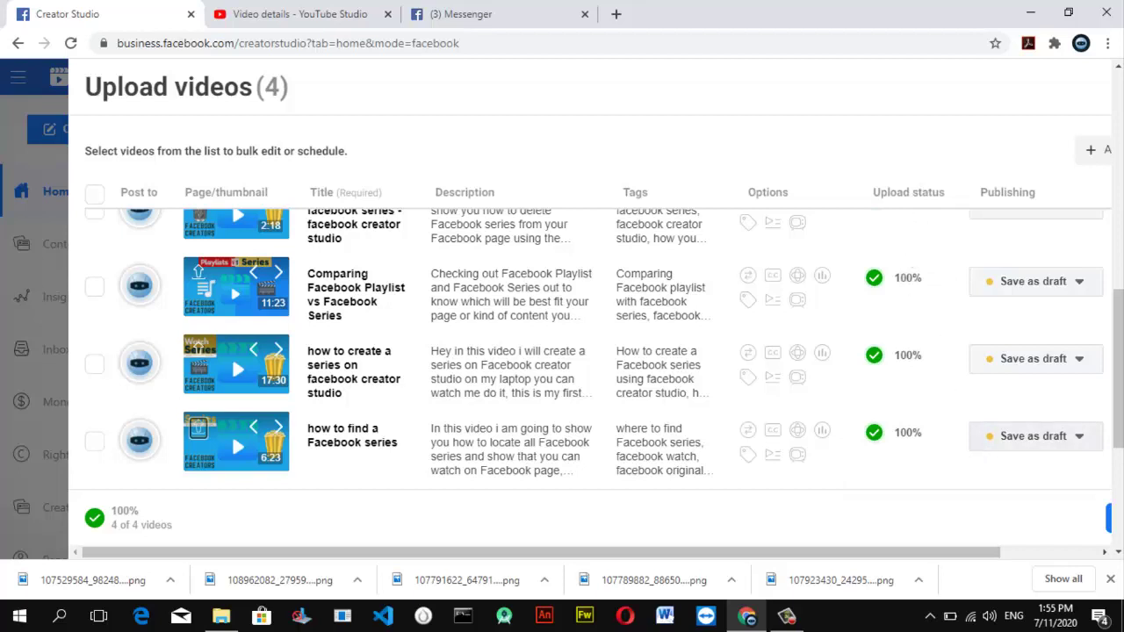
# - Switch the "how to delete facebook series" video from draft to scheduled publishing, with 17/7/2020 as the publishing date
pyautogui.moveTo(1121, 371); pyautogui.dragTo(1122, 267)
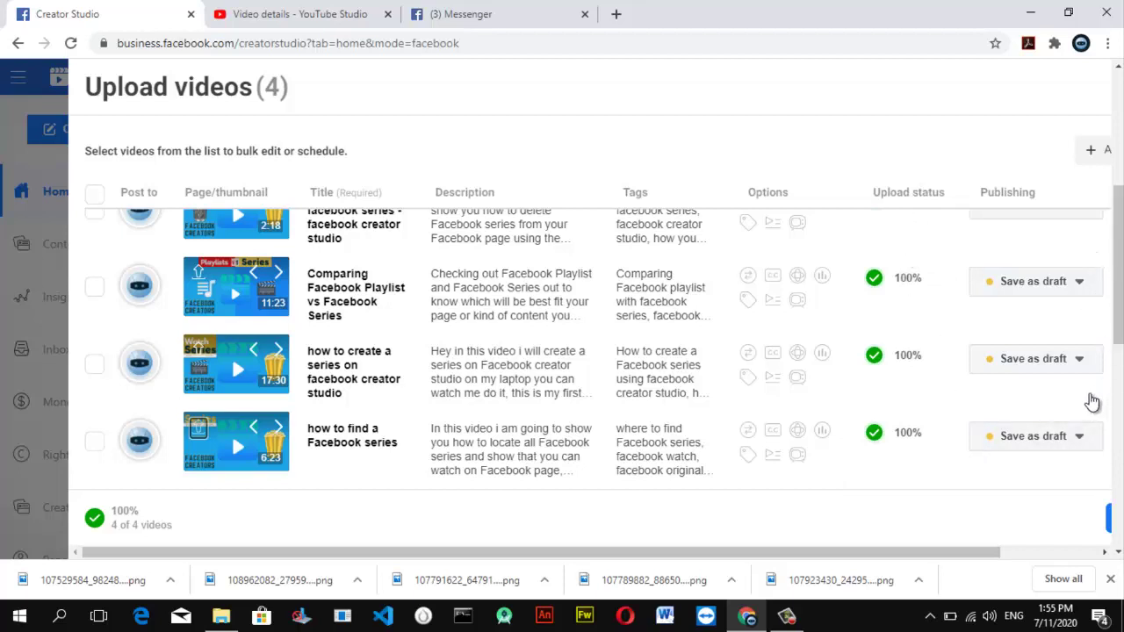
pyautogui.hscroll(2, 1089, 397)
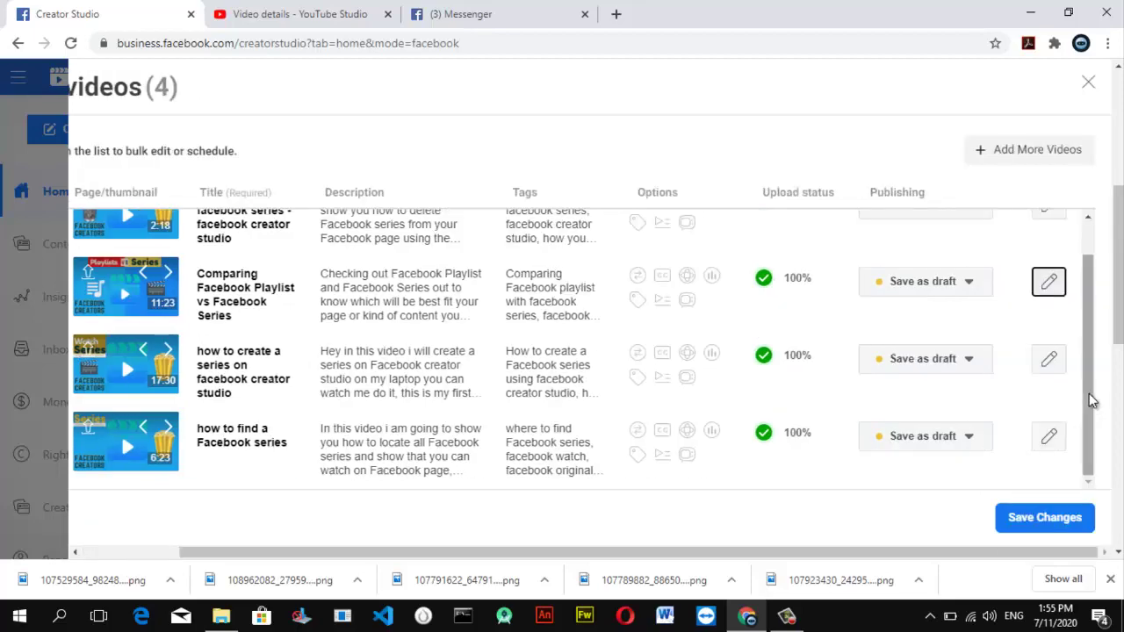
pyautogui.moveTo(1089, 279); pyautogui.dragTo(1084, 226)
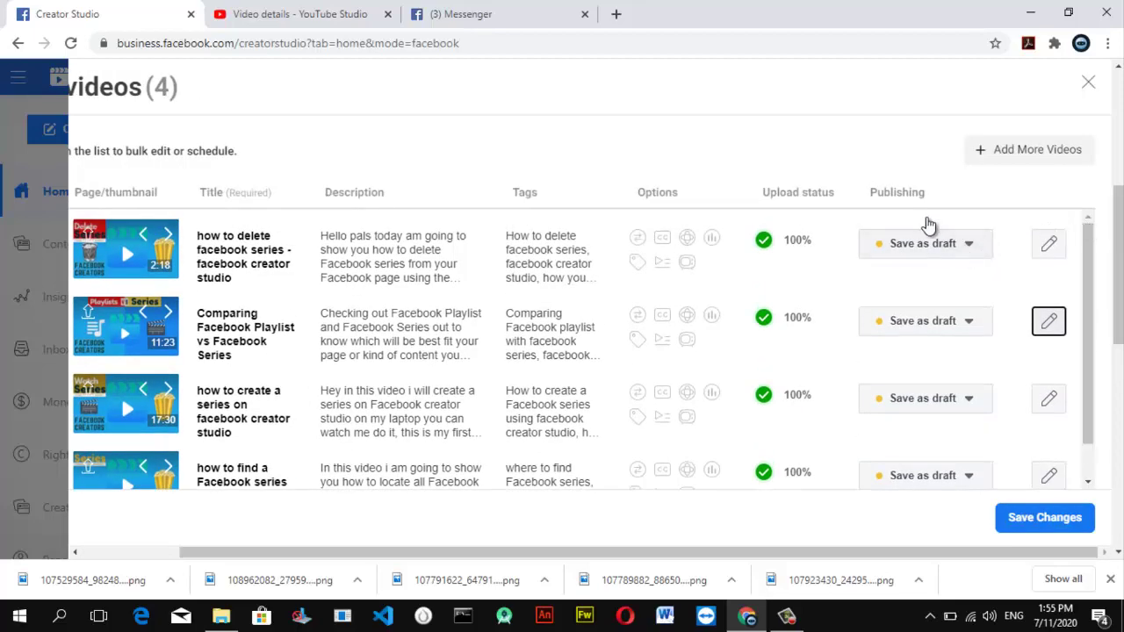
pyautogui.click(956, 244)
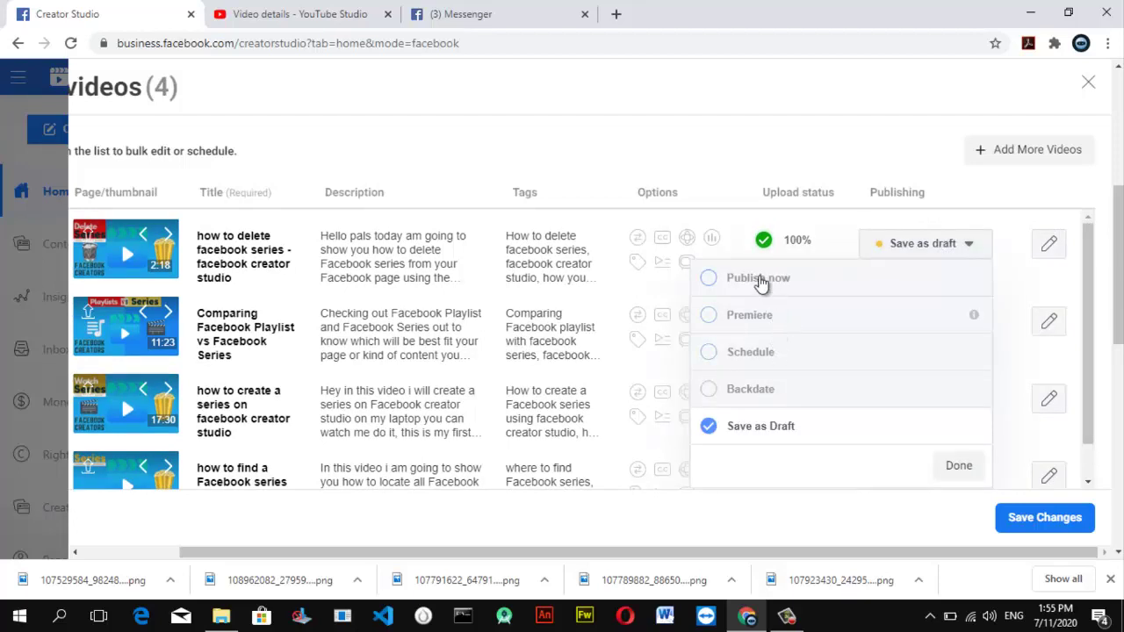
pyautogui.click(793, 363)
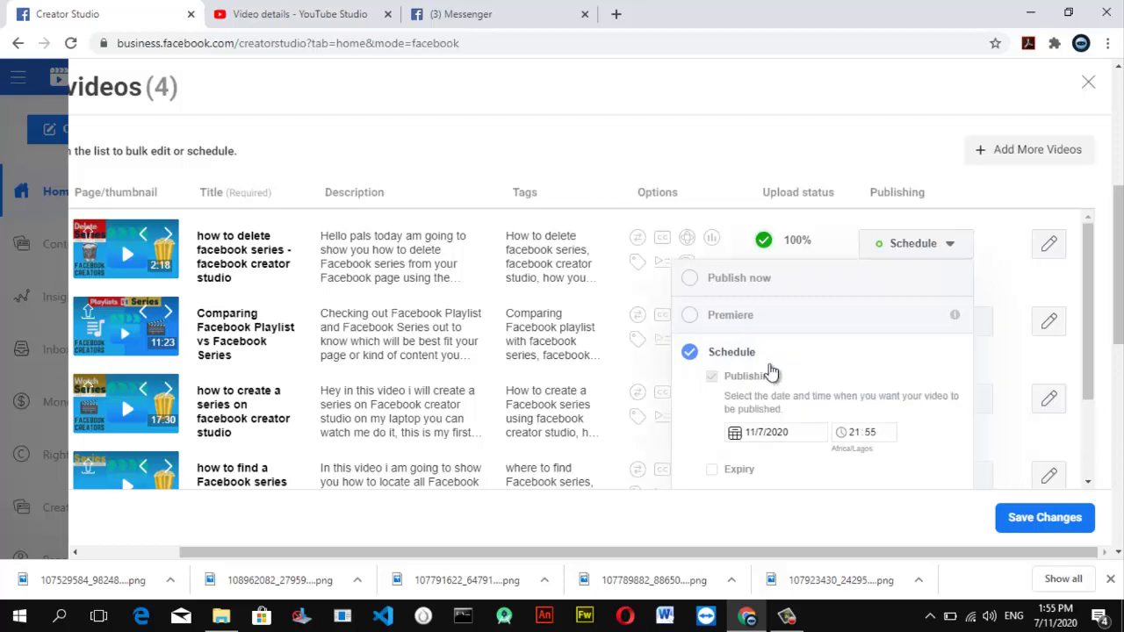
pyautogui.click(784, 434)
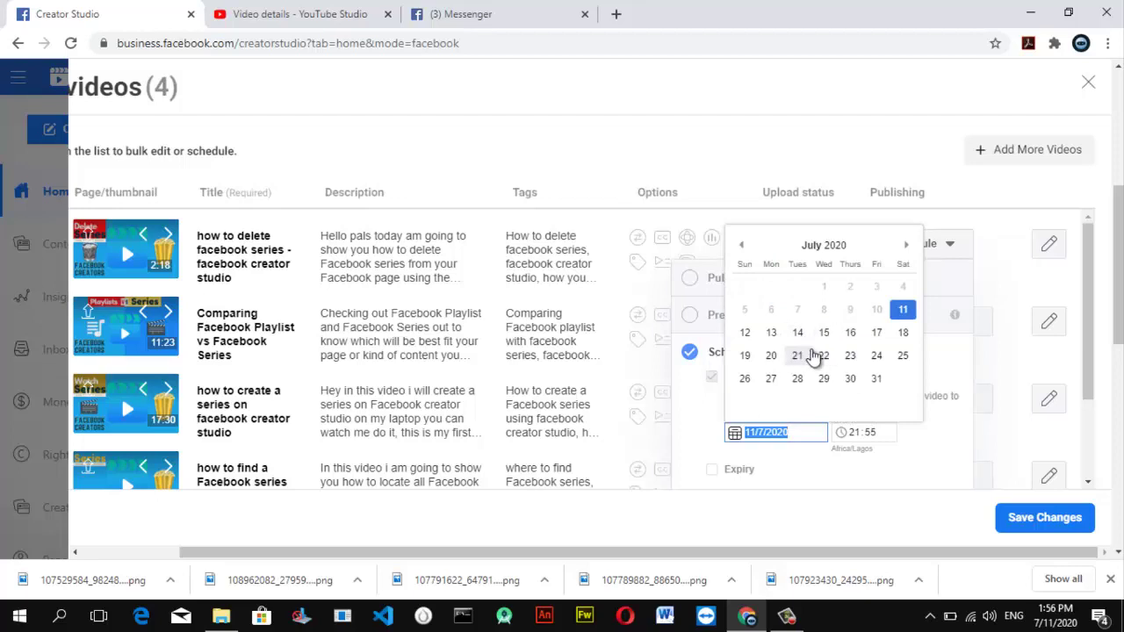
pyautogui.click(877, 333)
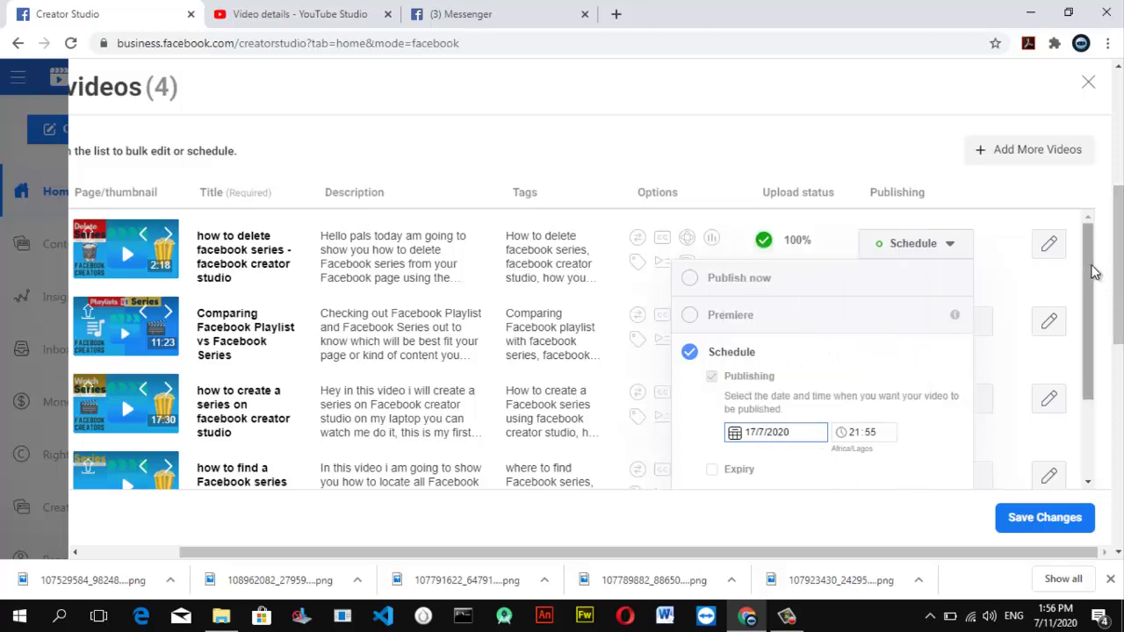
# - Set the publishing hour of the "how to delete facebook series" video to 06 and finish its scheduling
pyautogui.moveTo(1092, 287); pyautogui.dragTo(1085, 251)
pyautogui.click(949, 236)
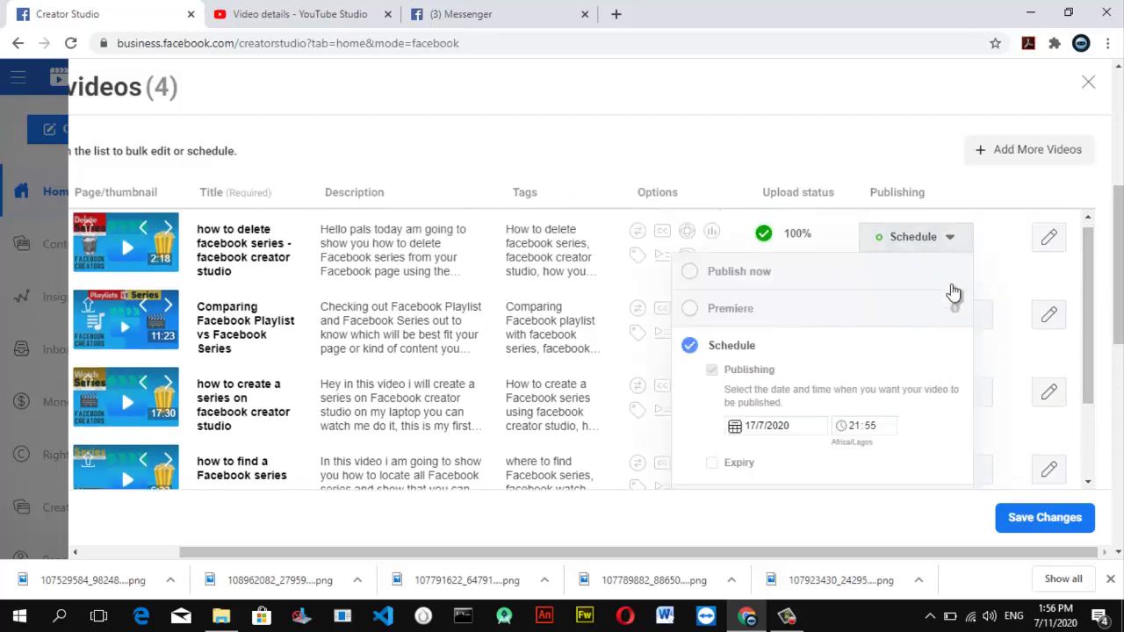
pyautogui.click(856, 425)
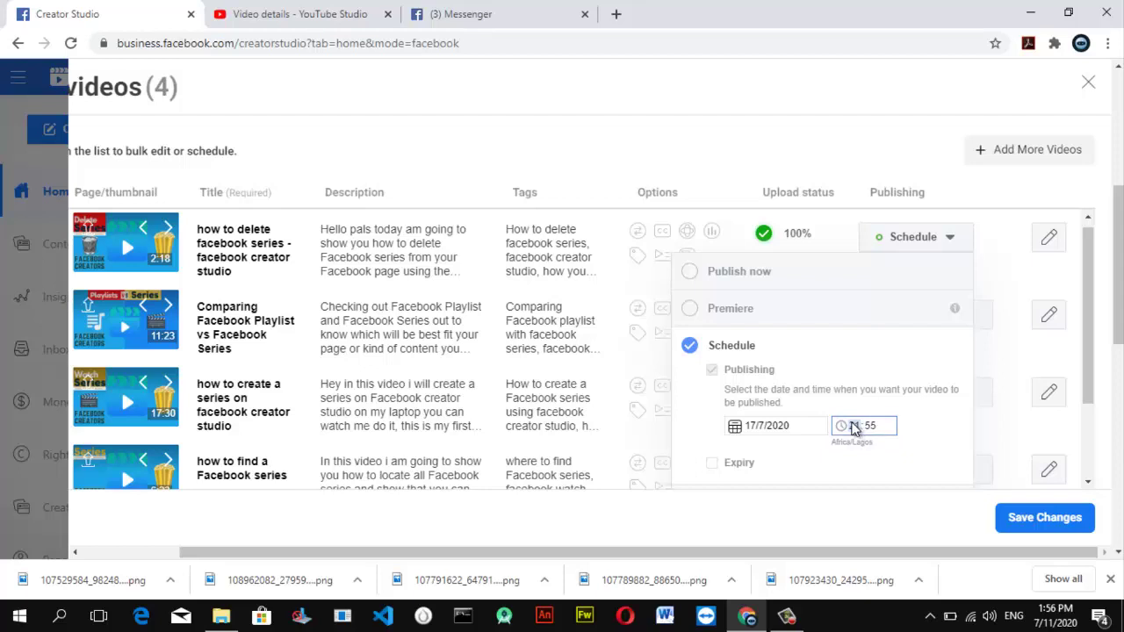
pyautogui.click(852, 428)
pyautogui.write('06')
pyautogui.scroll(-2, 880, 430)
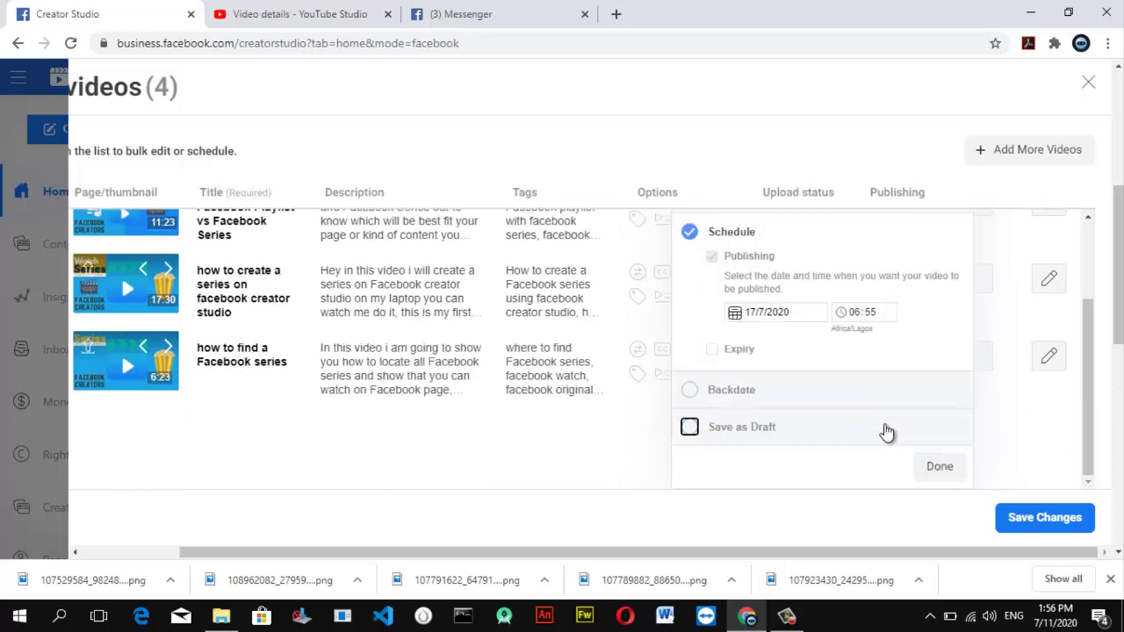
pyautogui.click(930, 467)
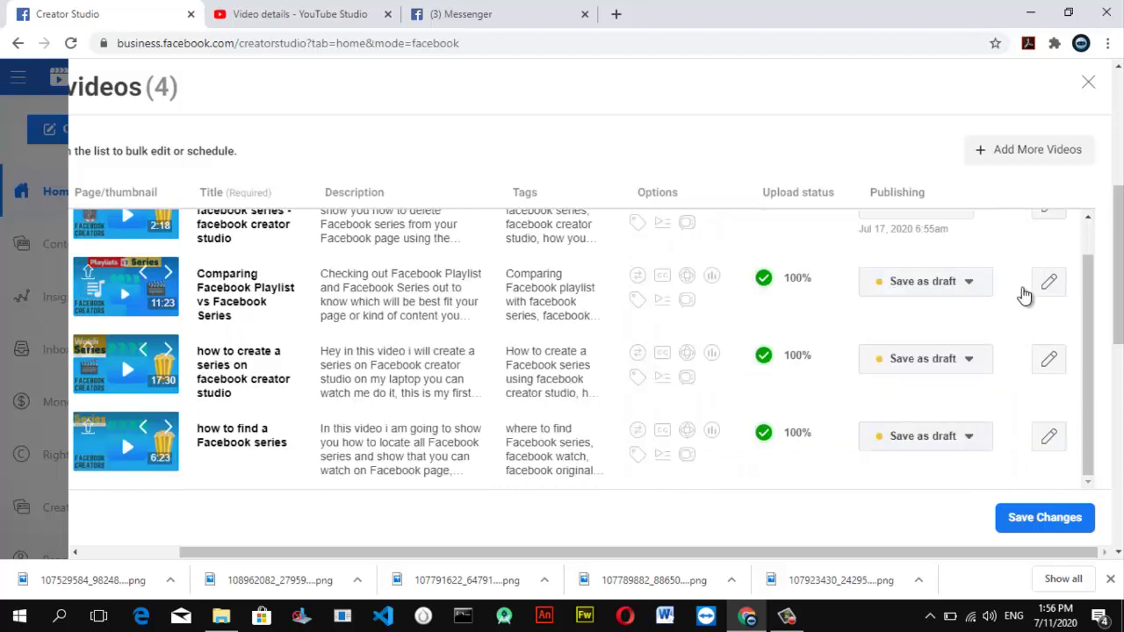
# - Schedule the "Comparing Facebook Playlist vs Facebook Series" video for publishing on 19/7/2020 with the hour set to 21
pyautogui.scroll(1, 1086, 264)
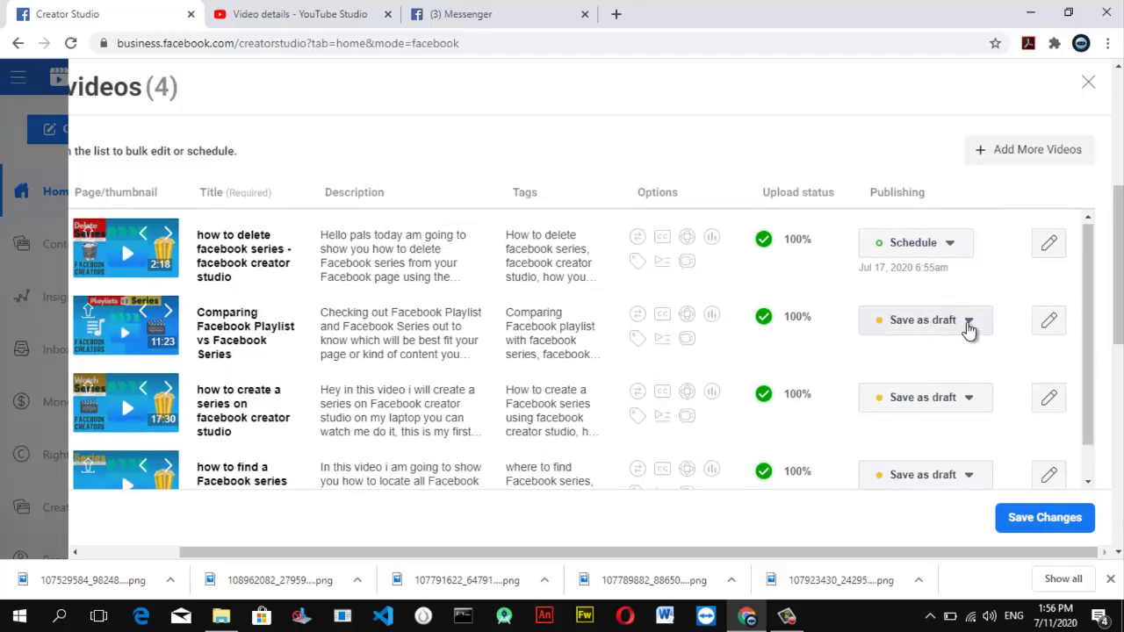
pyautogui.click(969, 325)
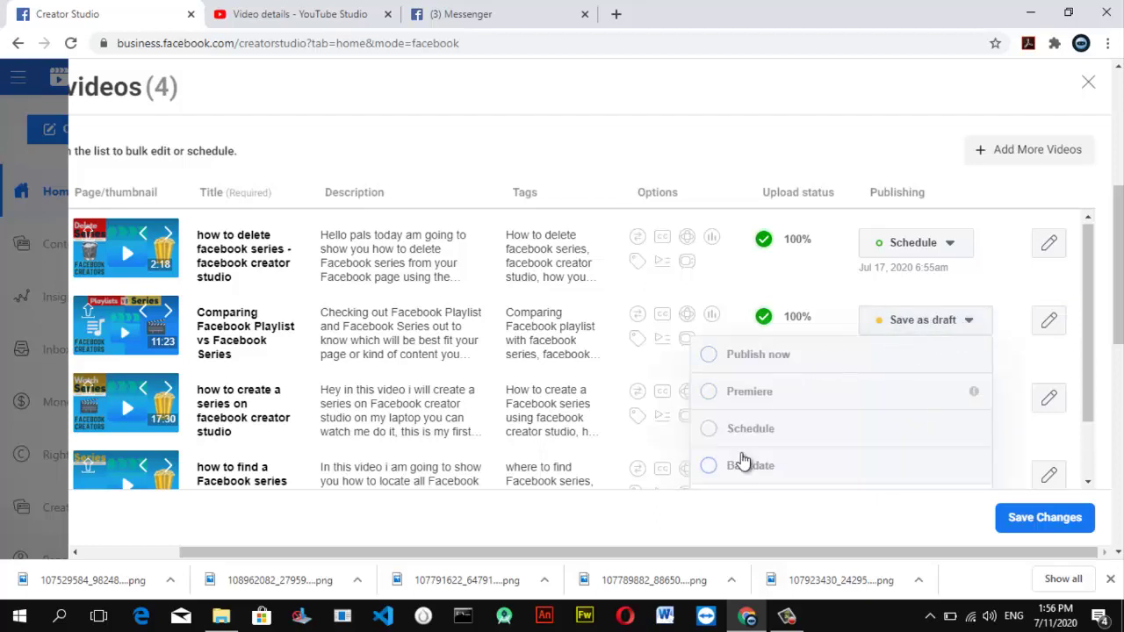
pyautogui.click(740, 438)
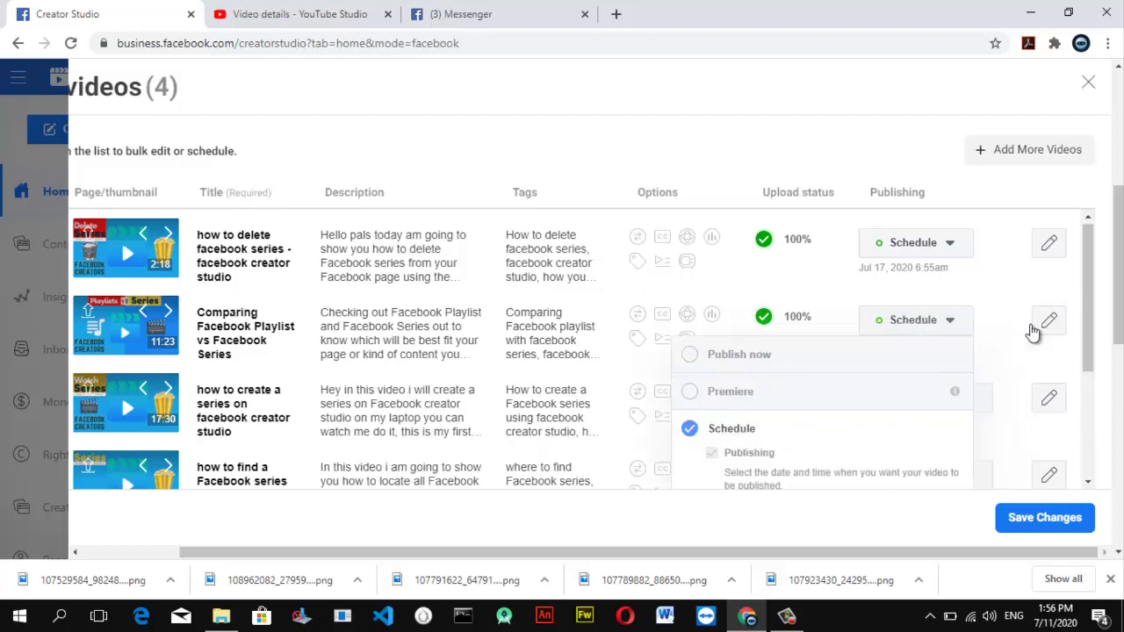
pyautogui.moveTo(1083, 299); pyautogui.dragTo(1089, 326)
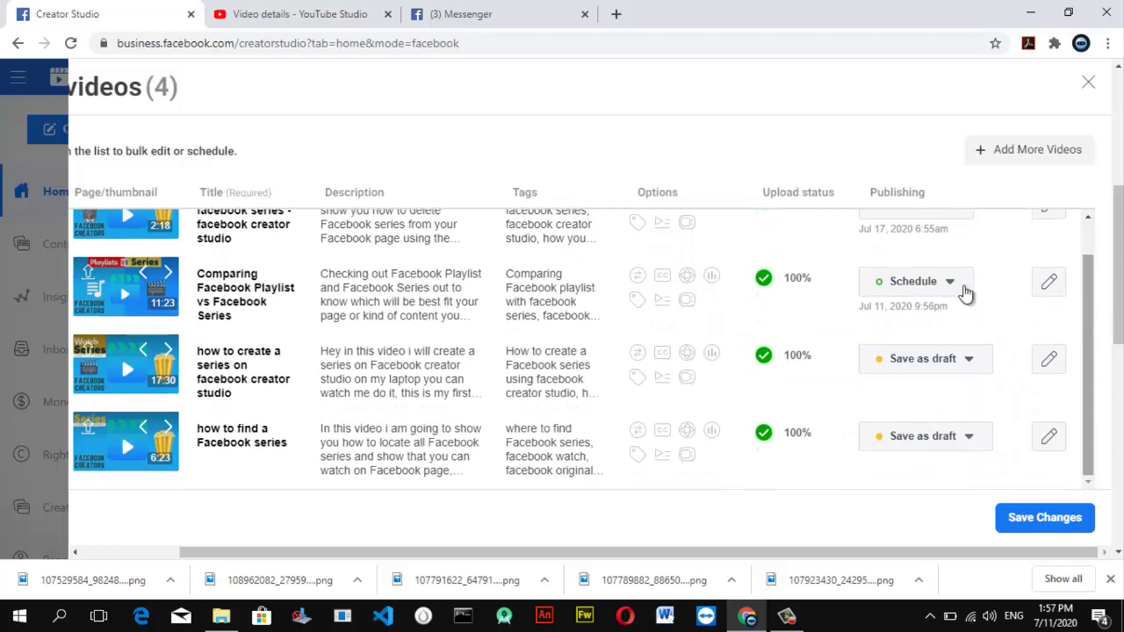
pyautogui.click(955, 288)
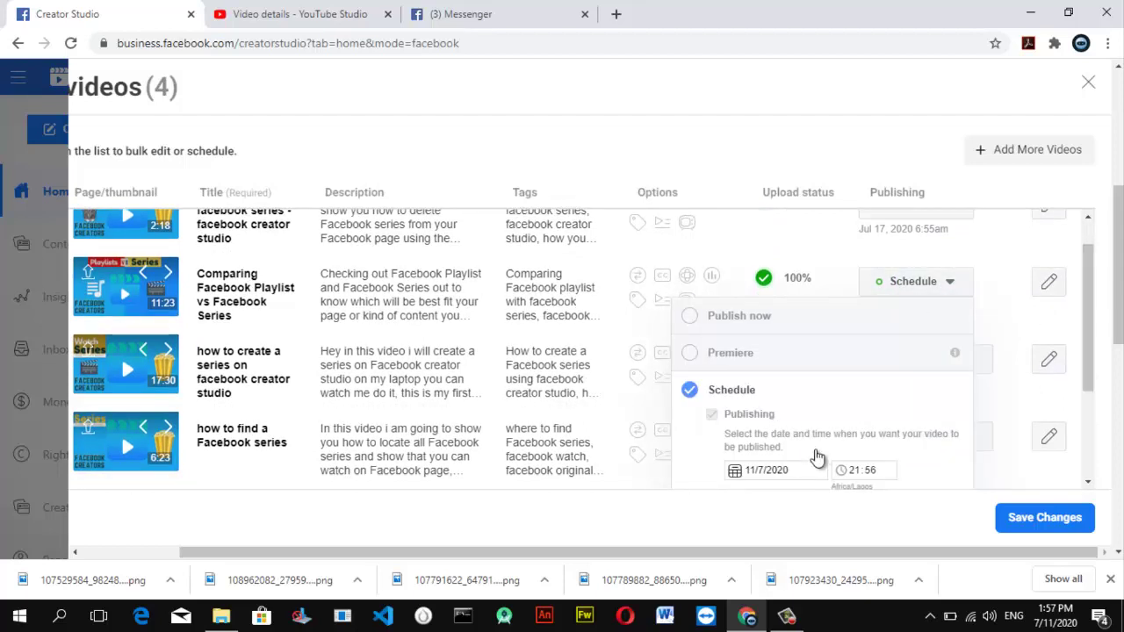
pyautogui.click(790, 471)
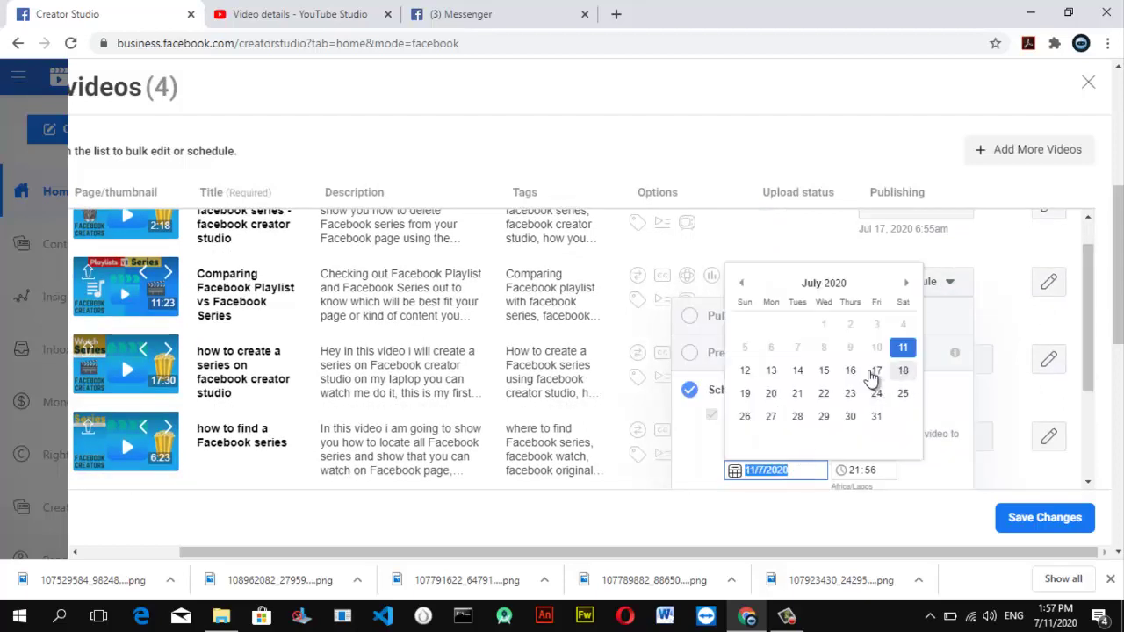
pyautogui.click(747, 394)
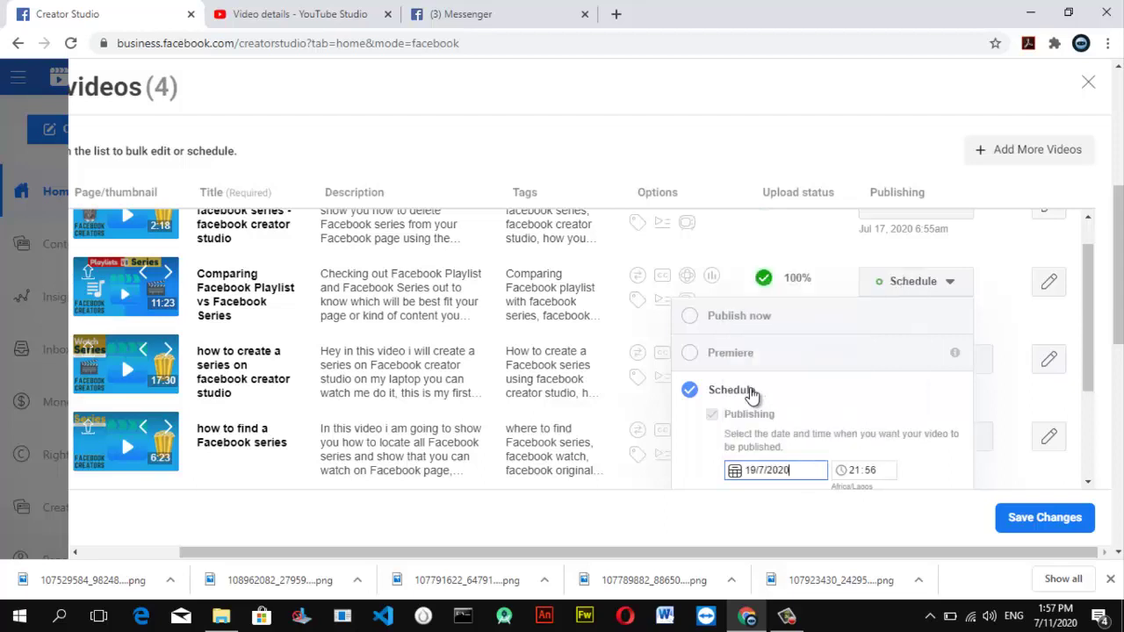
pyautogui.click(859, 471)
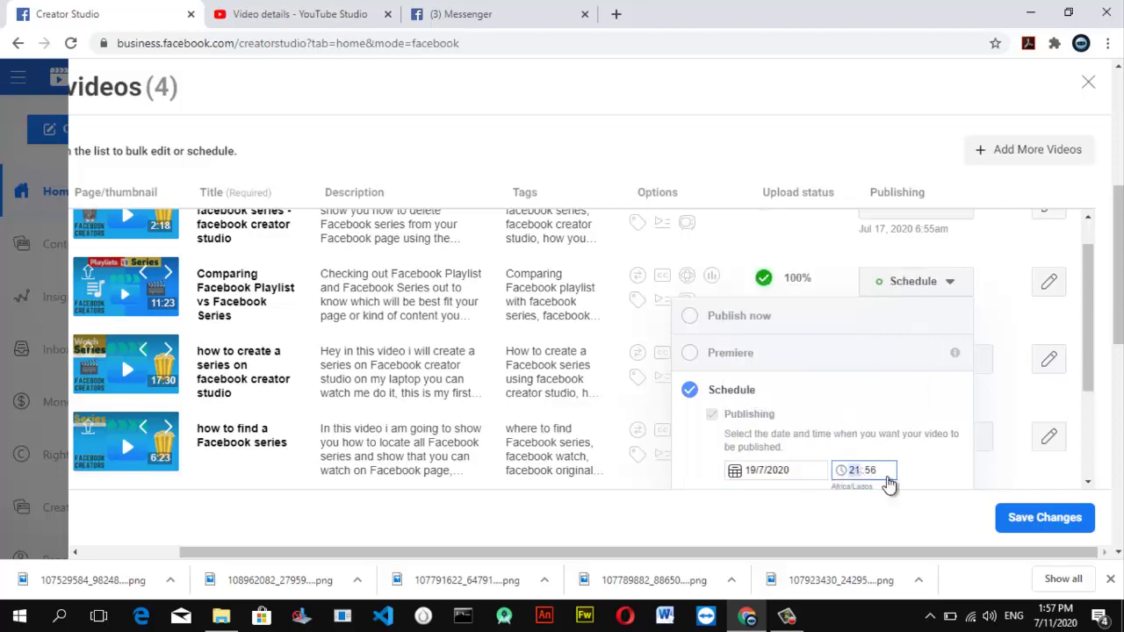
pyautogui.write('12')
pyautogui.write('21')
pyautogui.click(1014, 413)
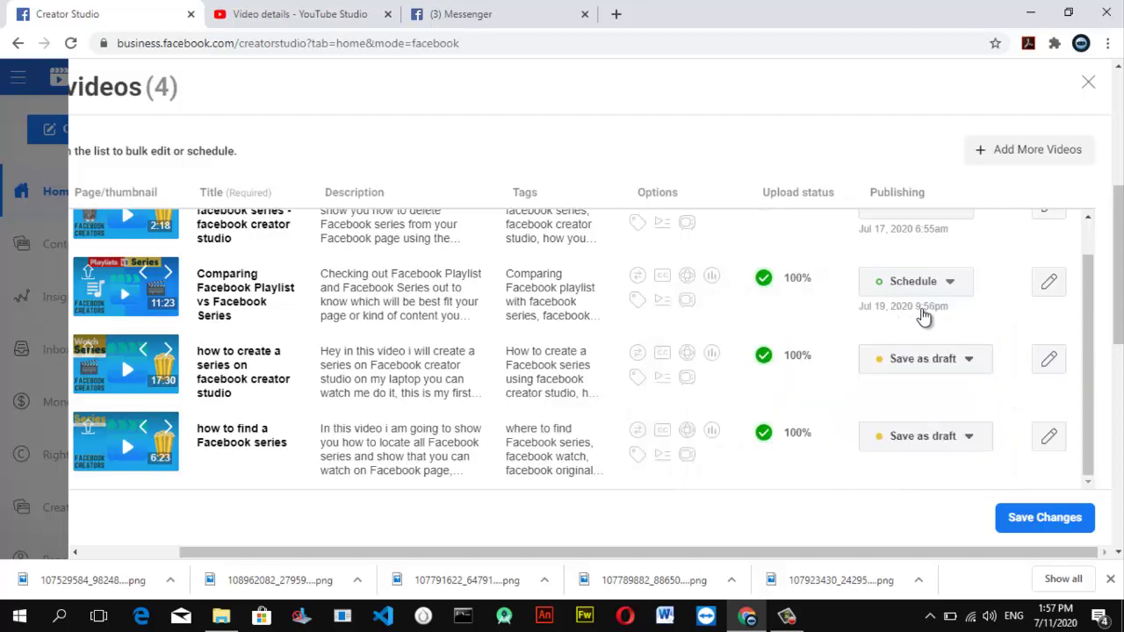
# - Schedule the "how to create a series on facebook creator studio" video for publishing on 21/7/2020 with the hour set to 23
pyautogui.click(922, 360)
pyautogui.click(766, 470)
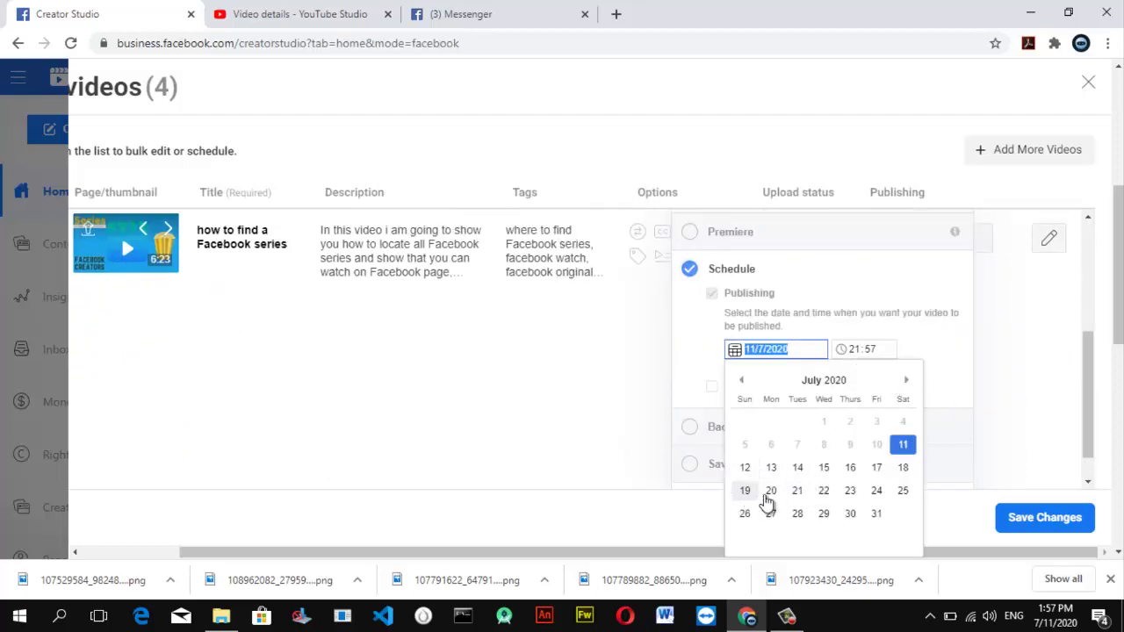
pyautogui.click(793, 493)
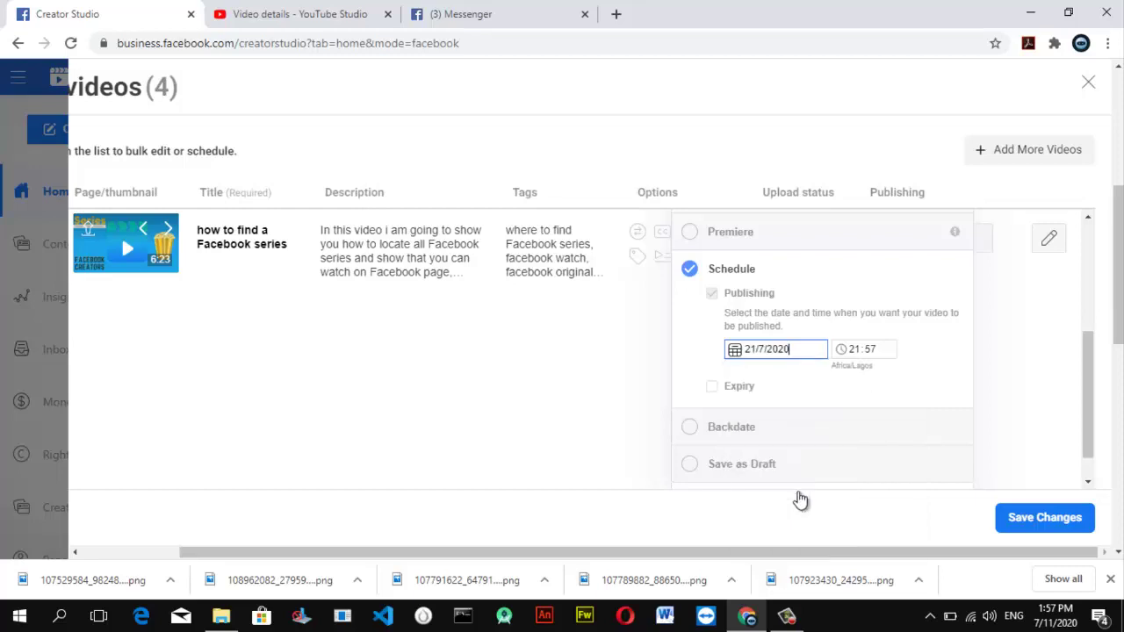
pyautogui.click(858, 351)
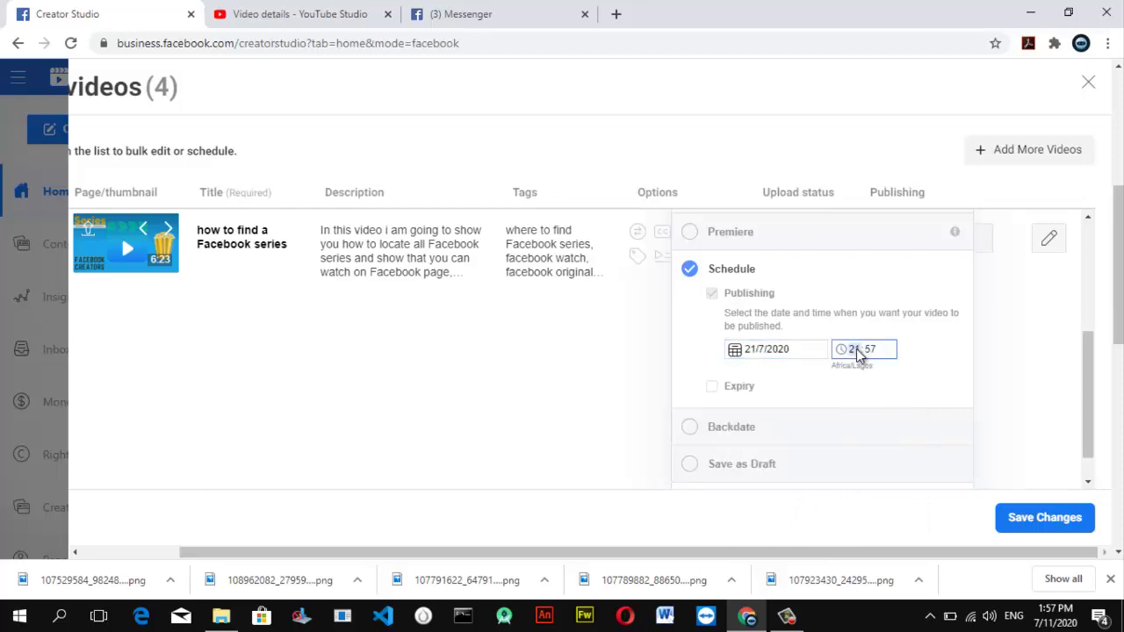
pyautogui.write('23')
pyautogui.press('Tab')
pyautogui.press('Tab')
pyautogui.press('Tab')
pyautogui.press('Tab')
pyautogui.scroll(-1, 949, 456)
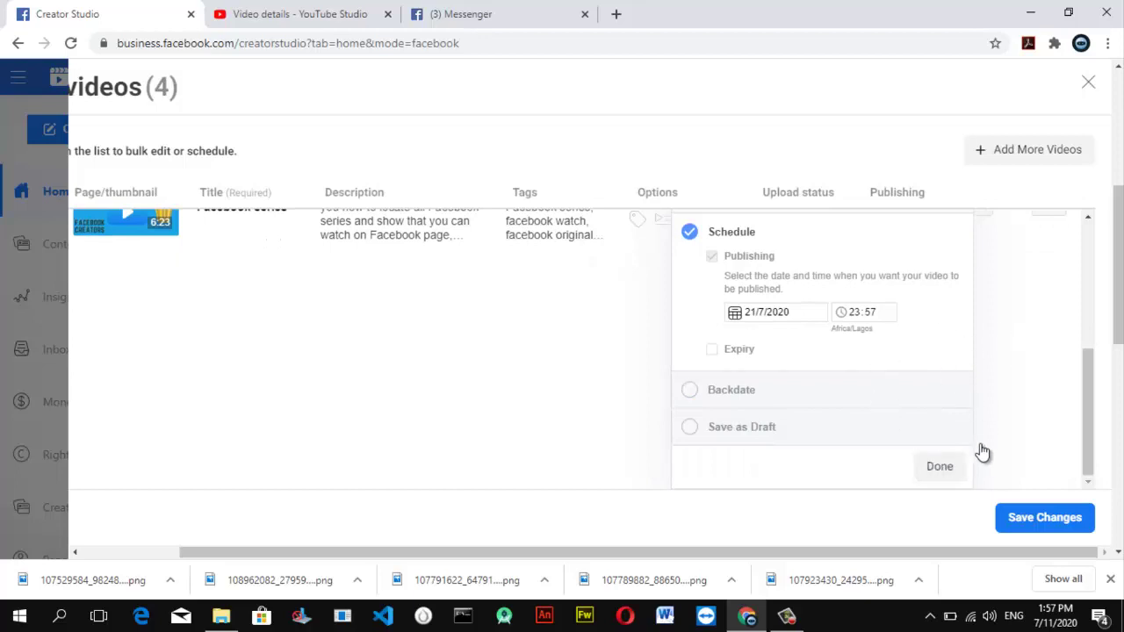
pyautogui.click(950, 456)
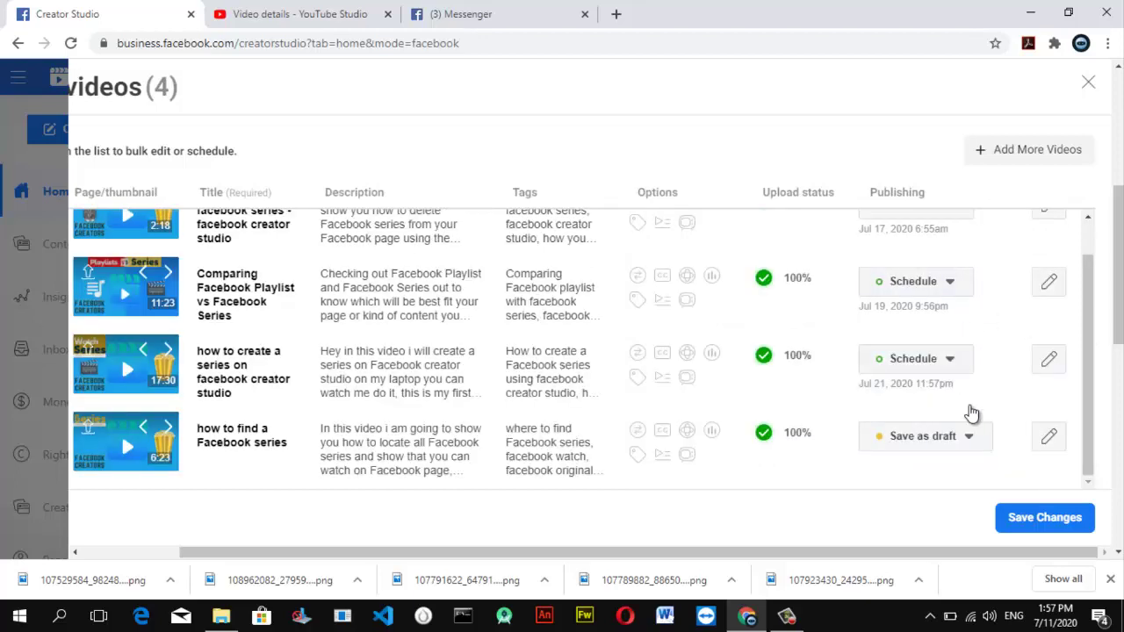
# - Schedule the "how to find a Facebook series" video for publishing on 24/7/2020 with the hour set to 06, and save the bulk upload changes
pyautogui.click(967, 443)
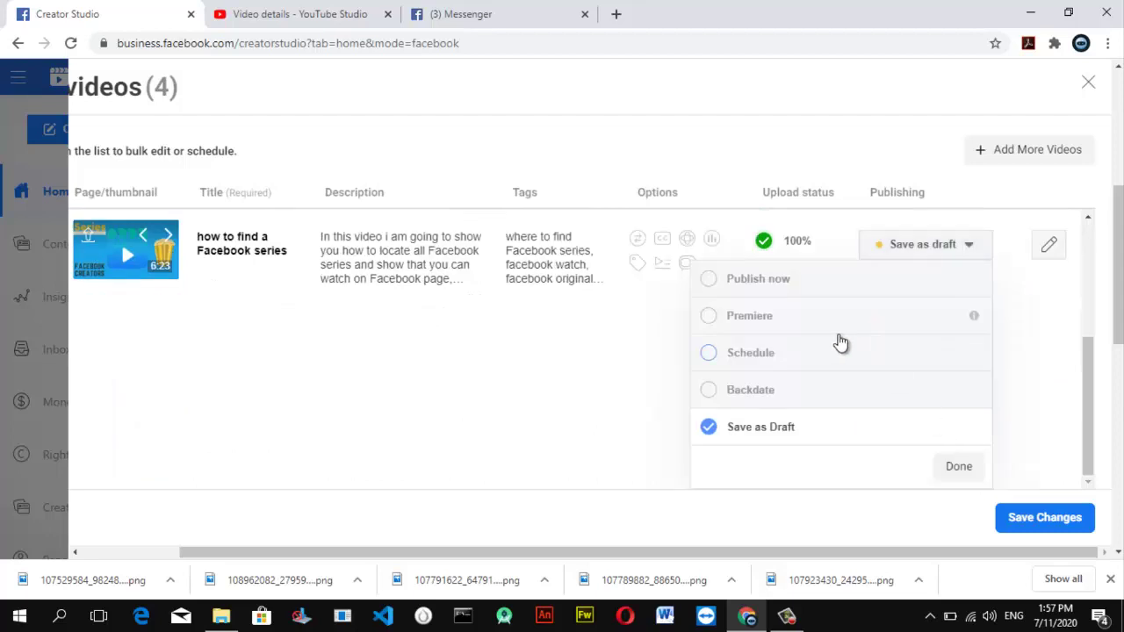
pyautogui.click(737, 359)
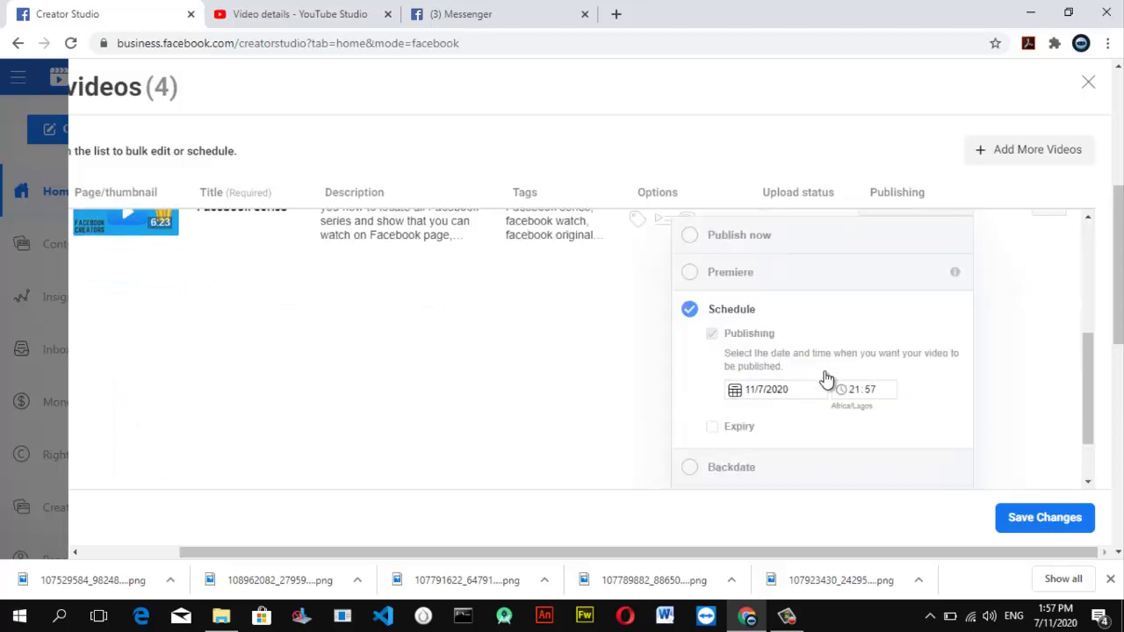
pyautogui.click(777, 390)
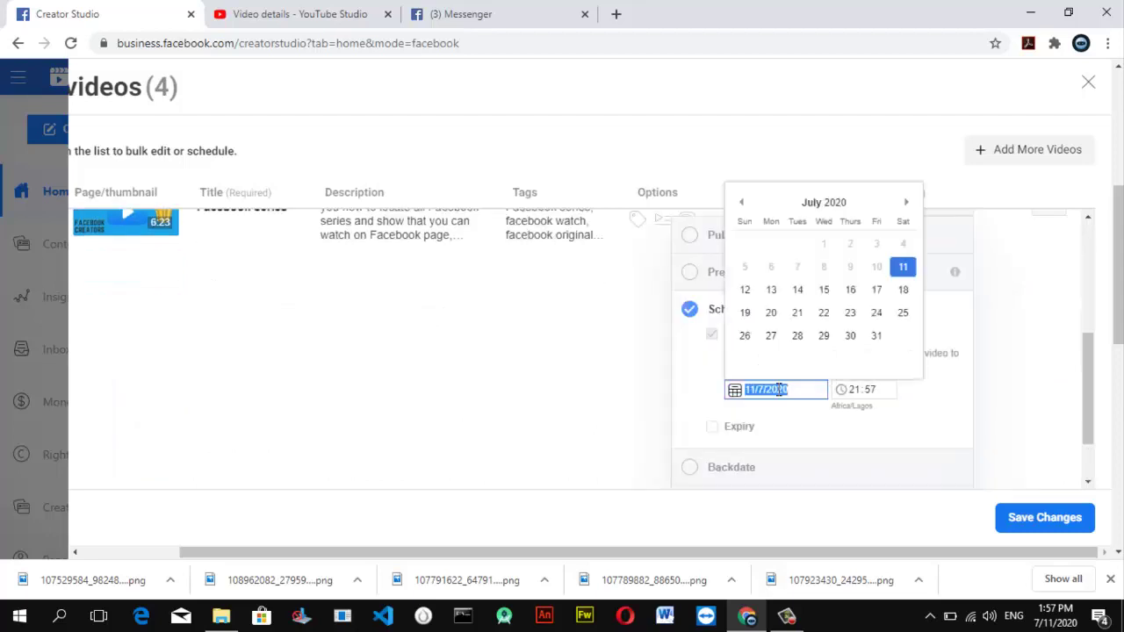
pyautogui.click(877, 314)
pyautogui.click(859, 393)
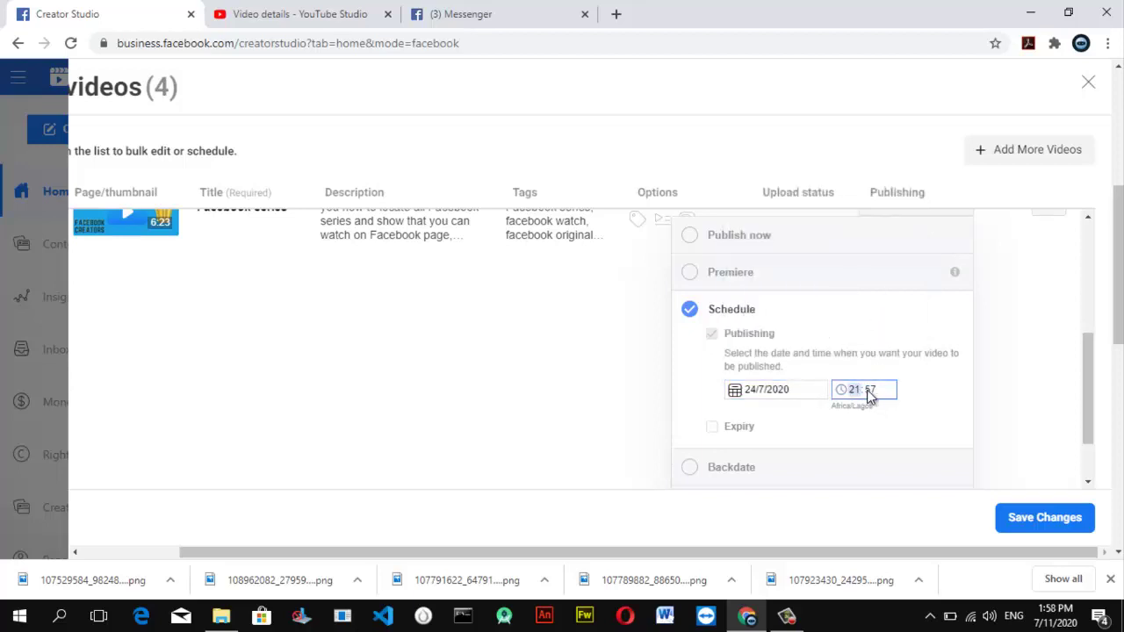
pyautogui.write('06')
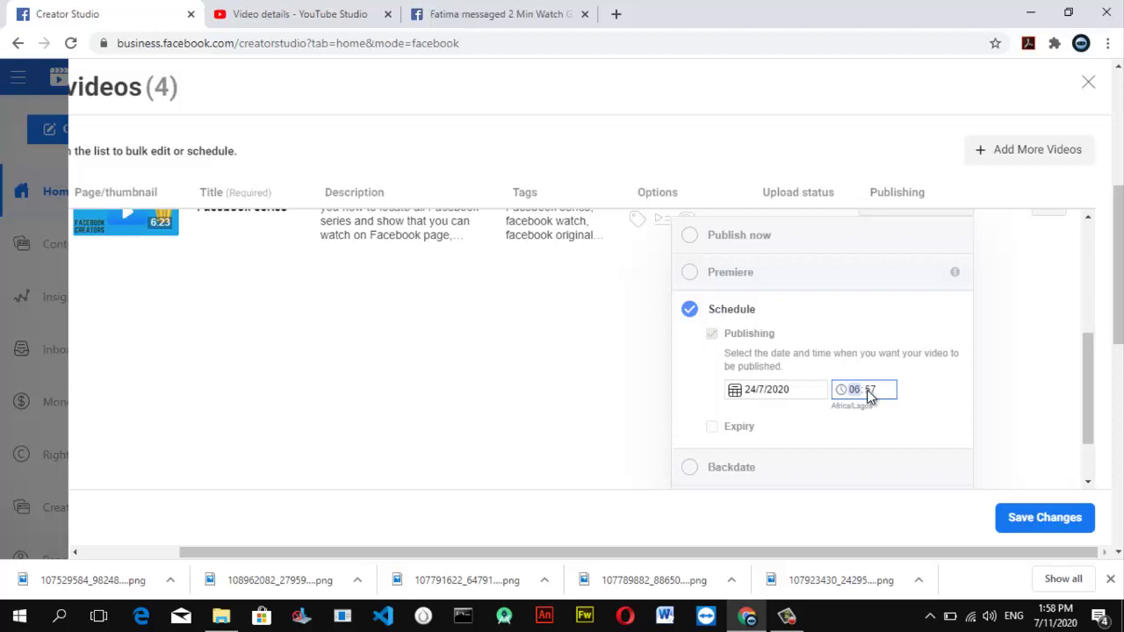
pyautogui.press('Tab')
pyautogui.press('Tab')
pyautogui.scroll(-1, 893, 402)
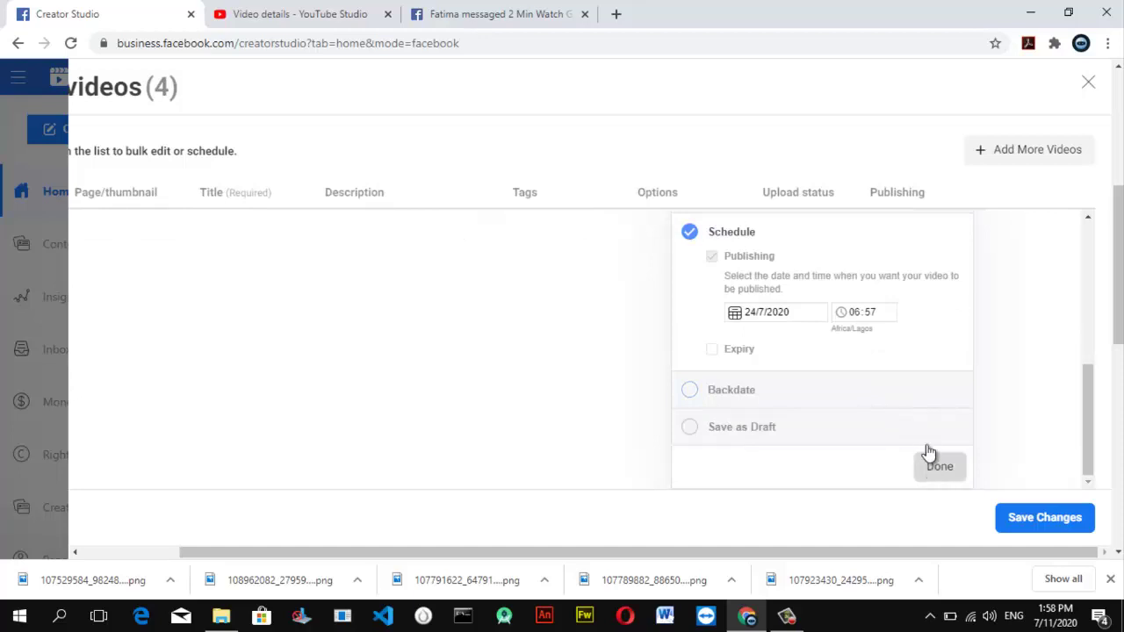
pyautogui.click(931, 456)
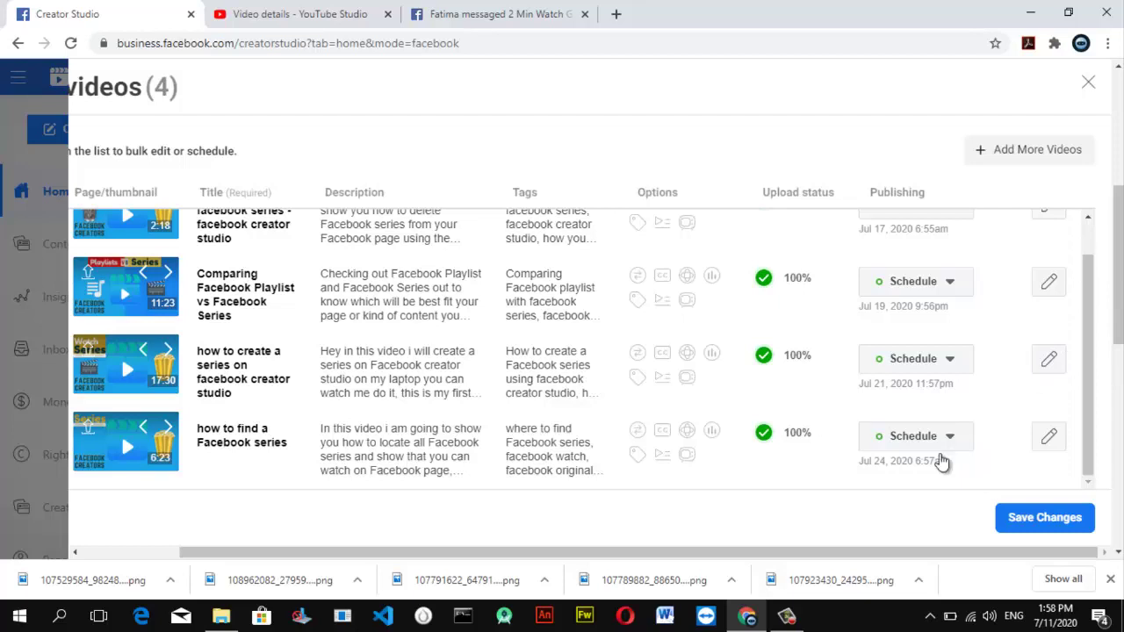
pyautogui.click(1032, 520)
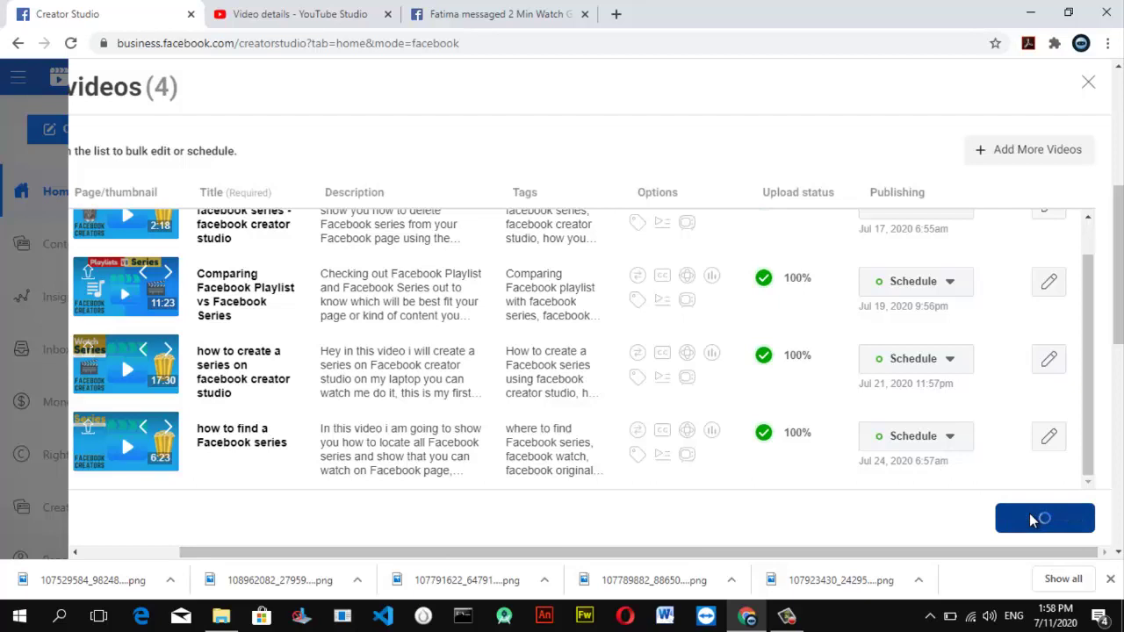